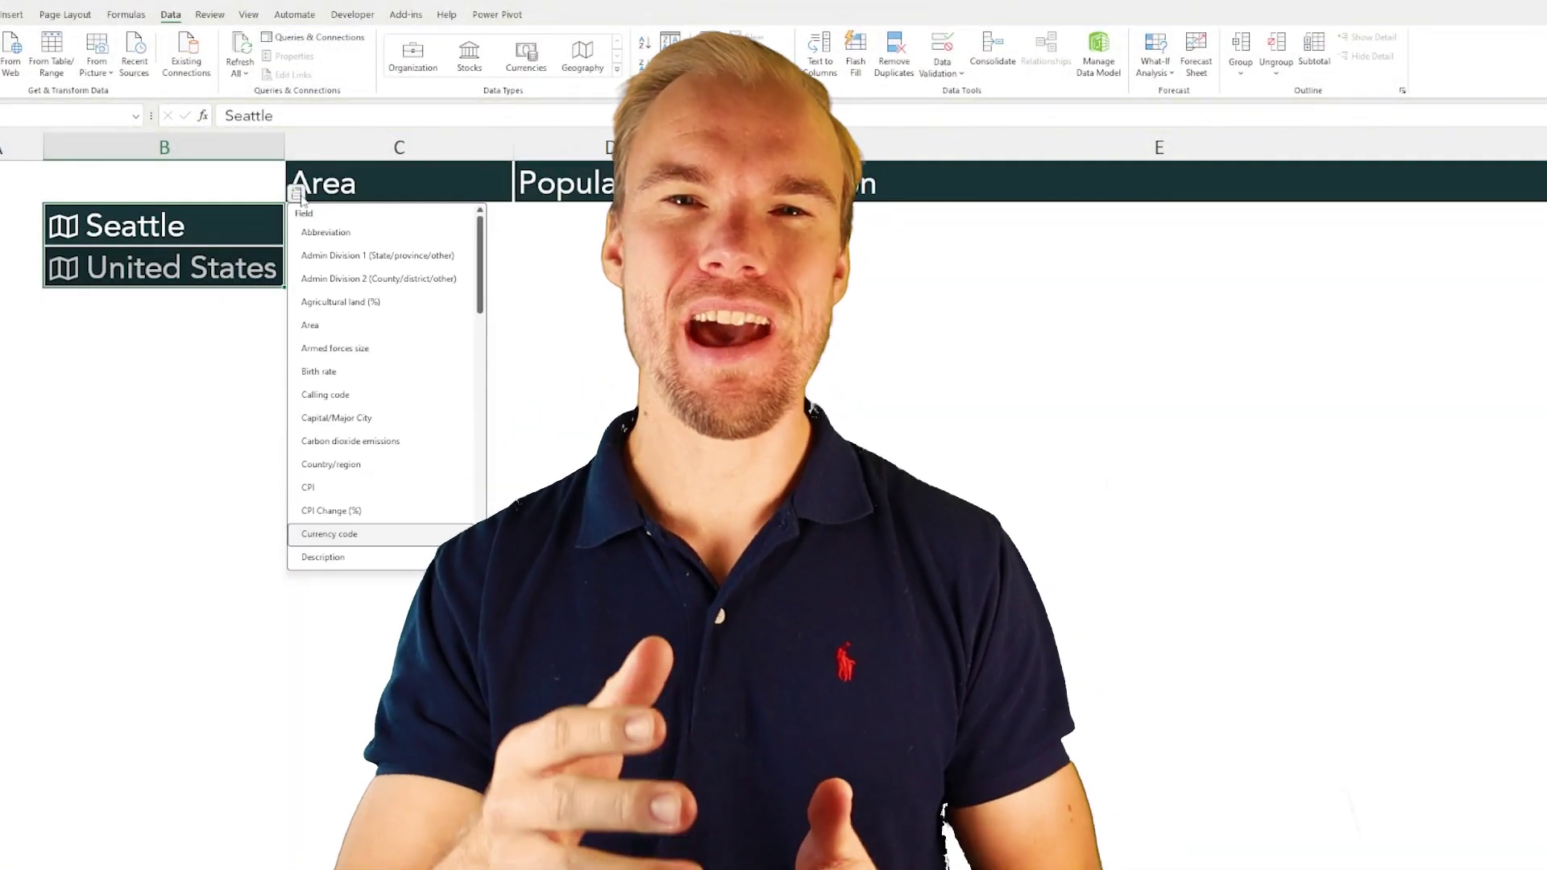
Add the Area and Population fields for Seattle and United States to adjacent columns
click(395, 325)
click(297, 194)
scroll(363, 427, down, 15)
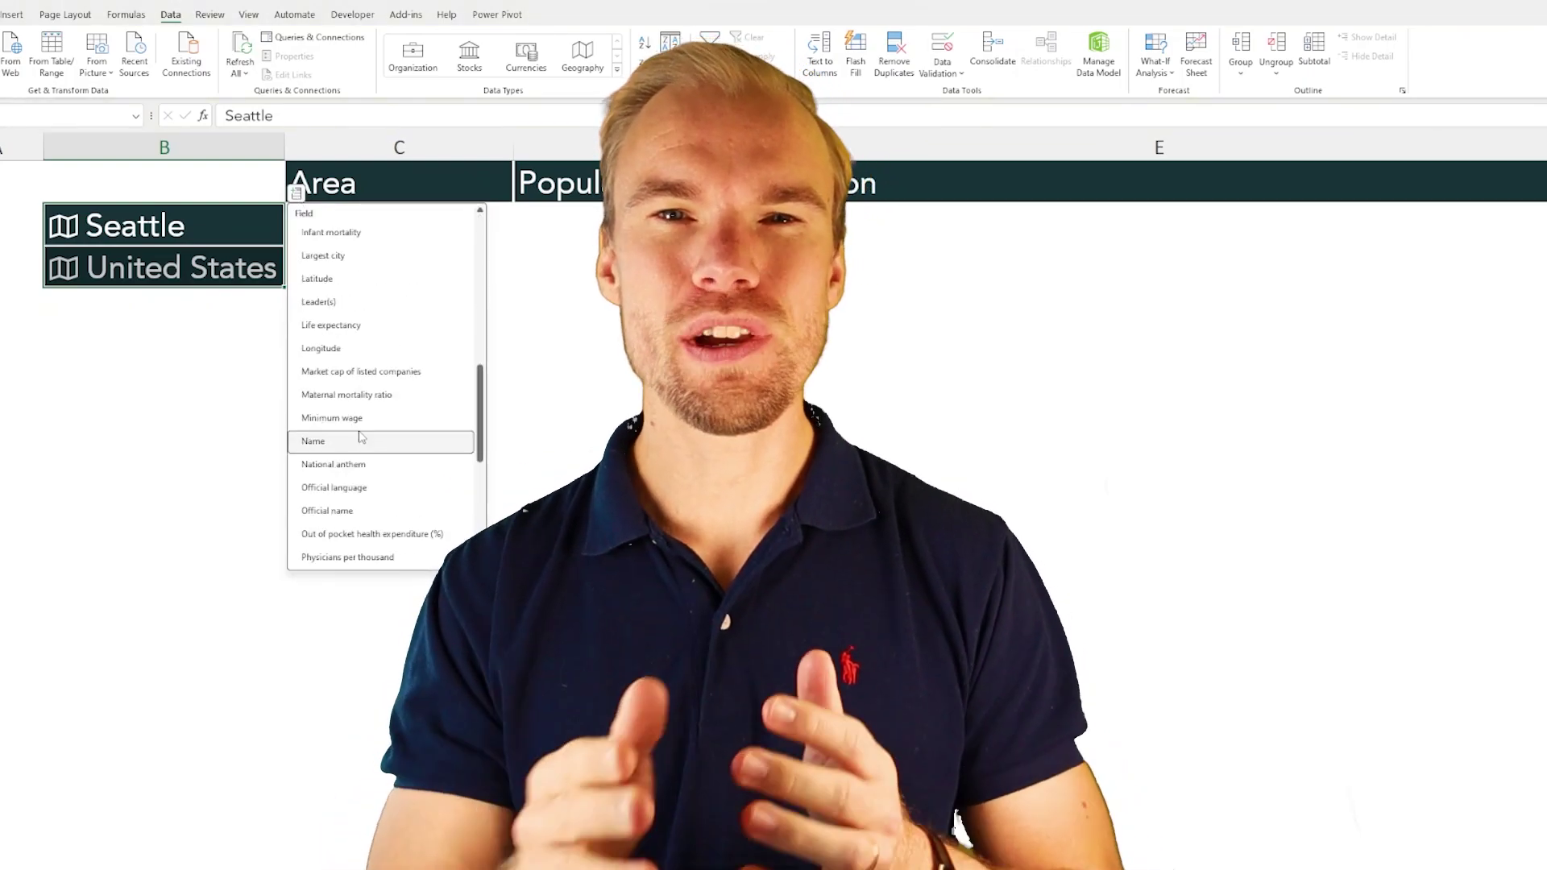
click(363, 441)
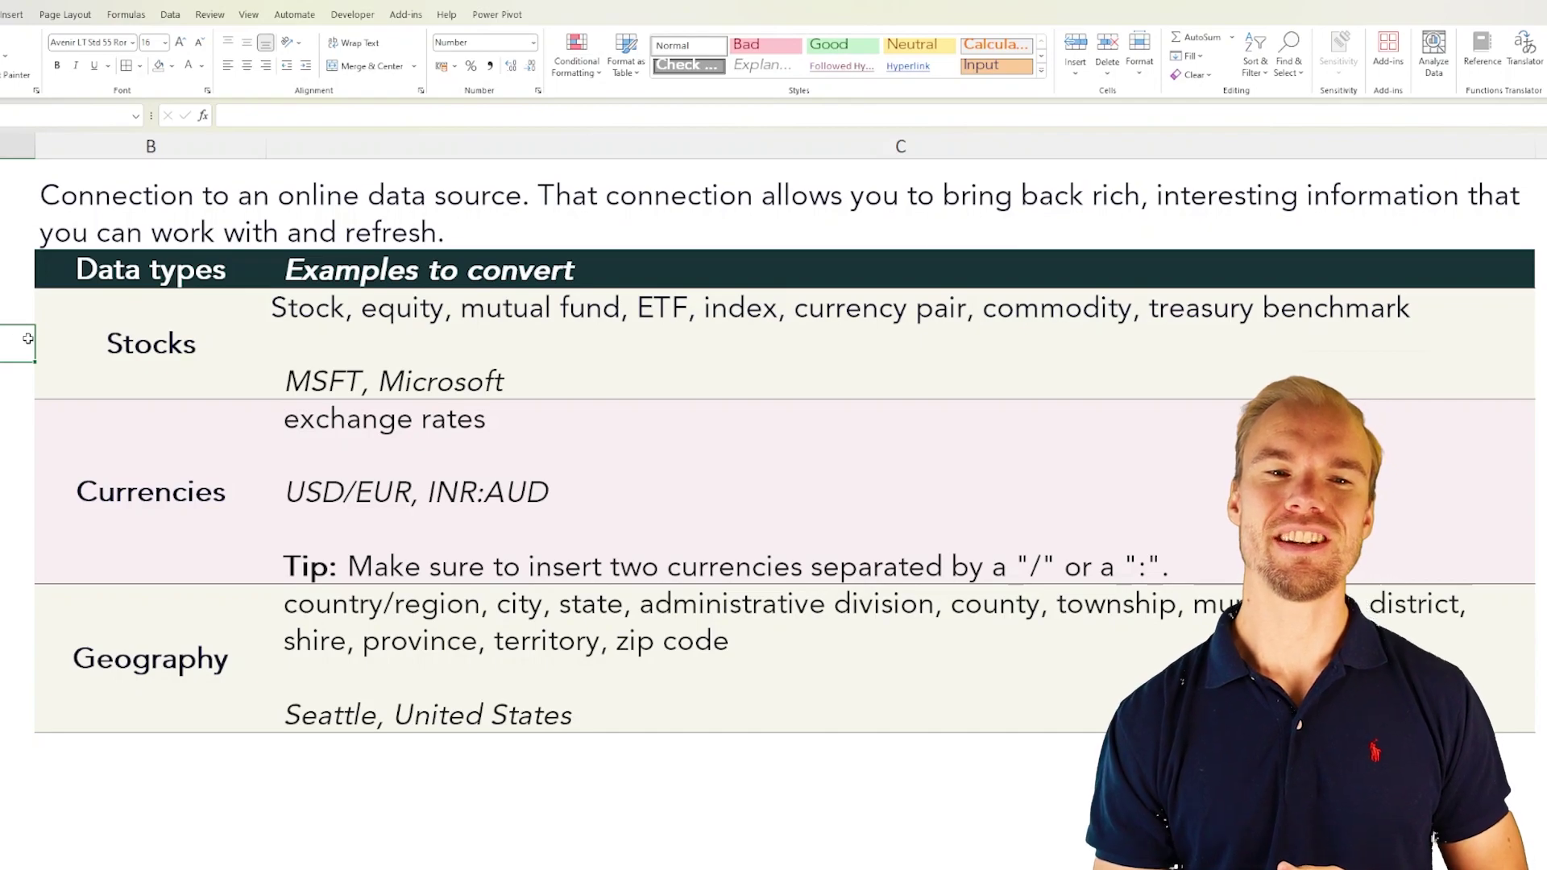
click(118, 332)
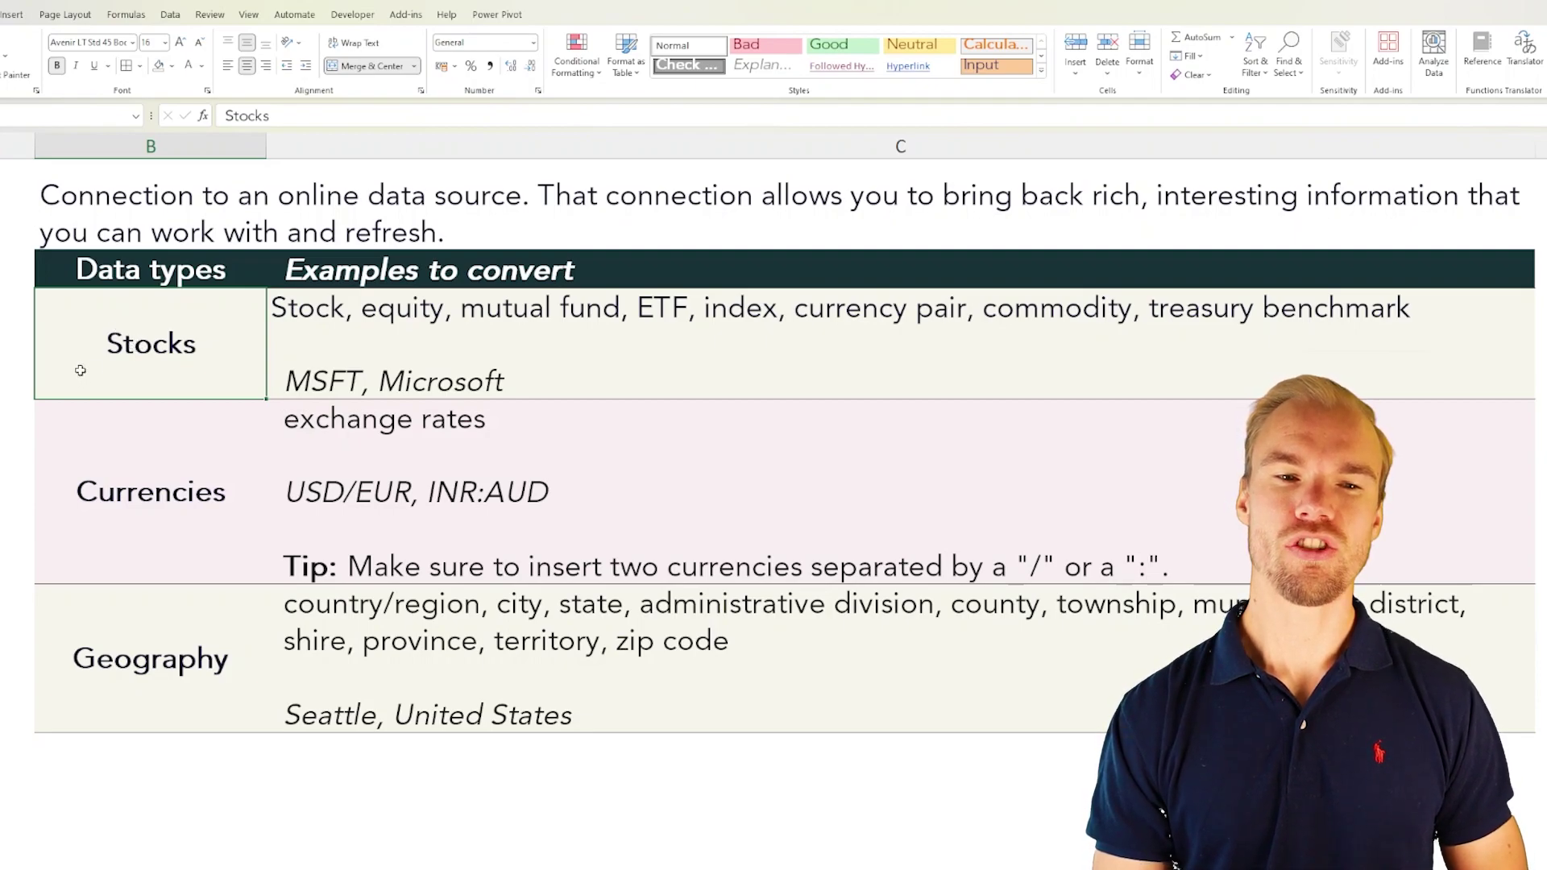
click(90, 458)
click(111, 652)
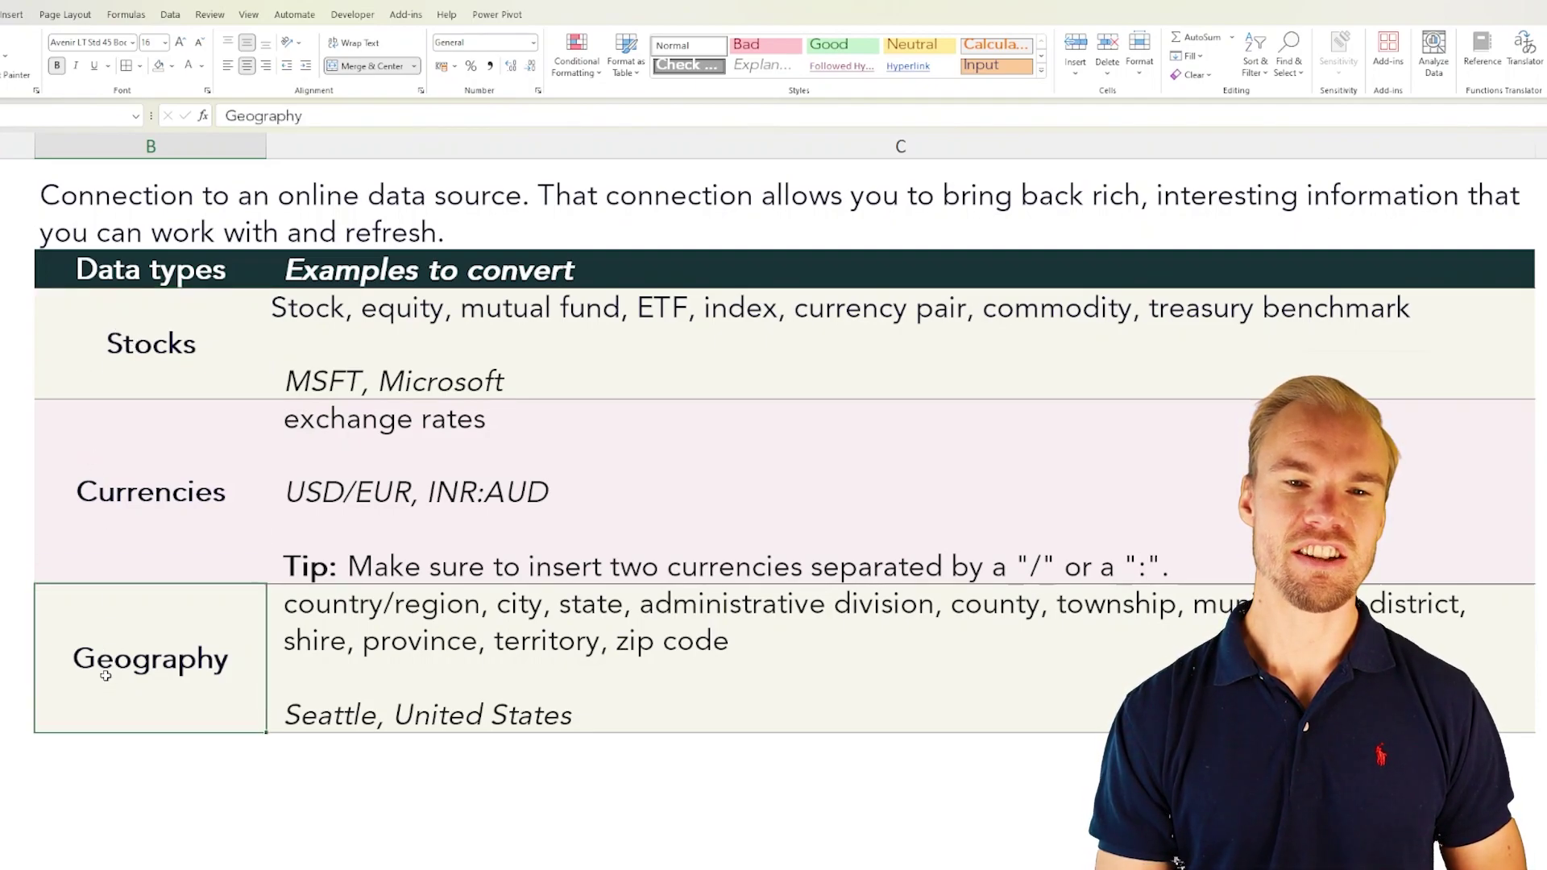
click(161, 390)
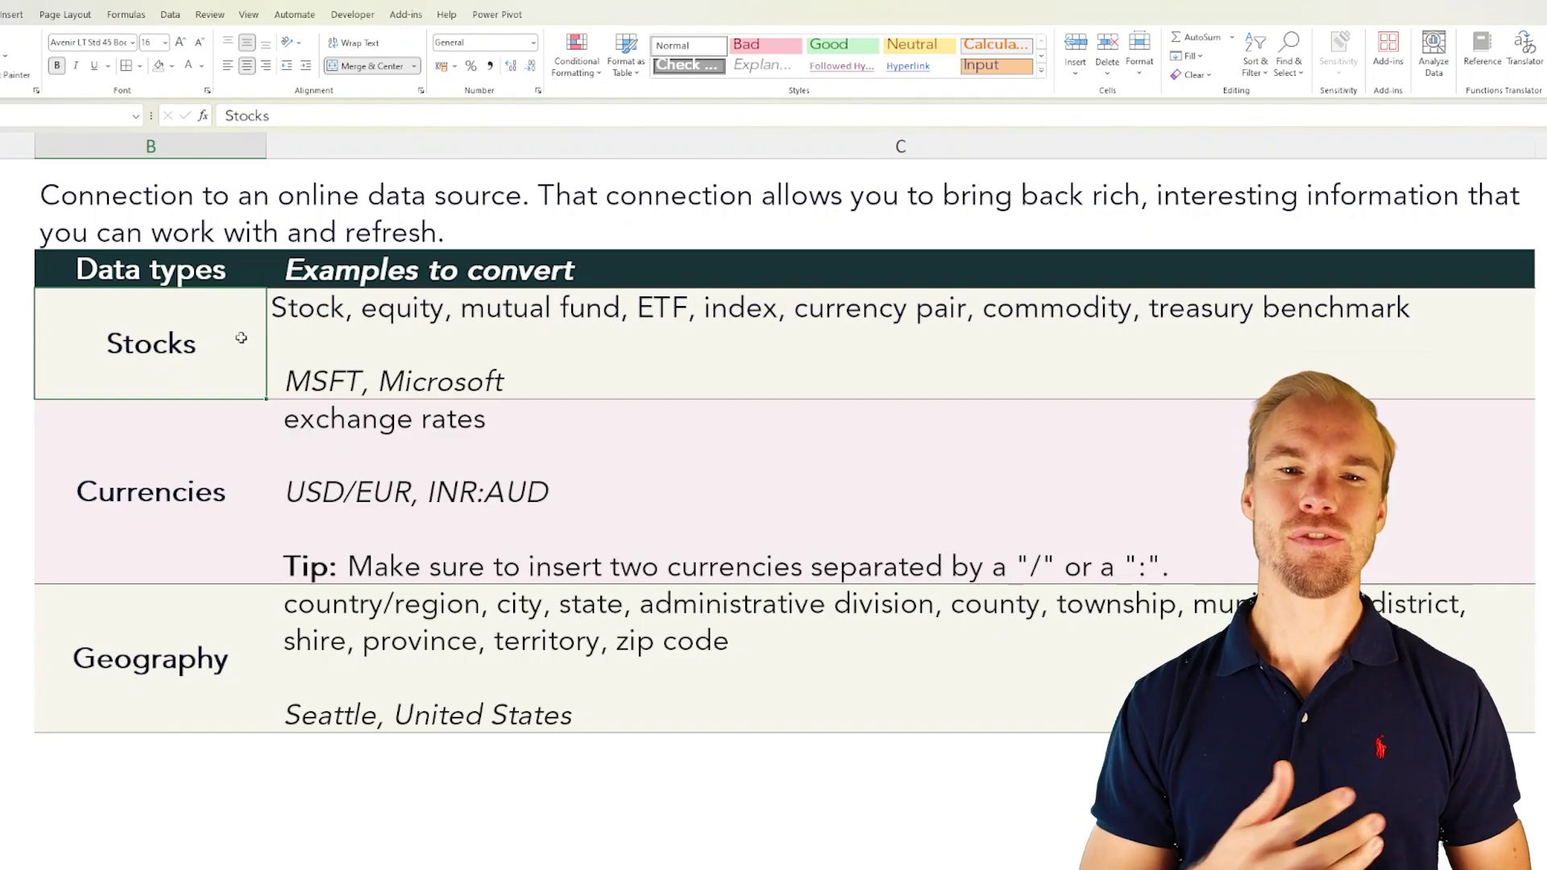
click(318, 320)
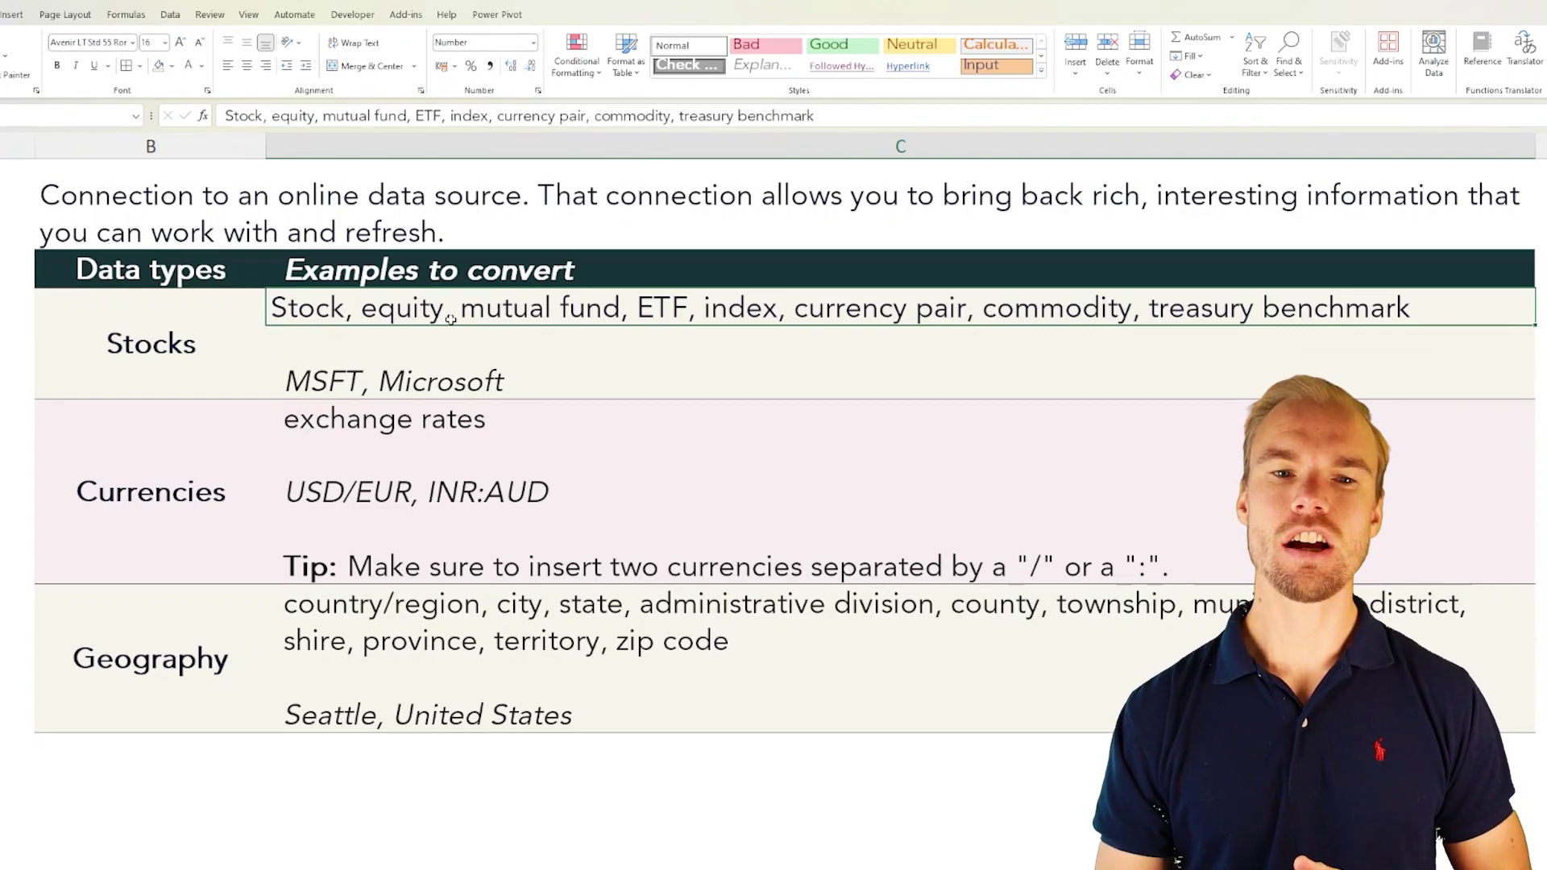
click(373, 391)
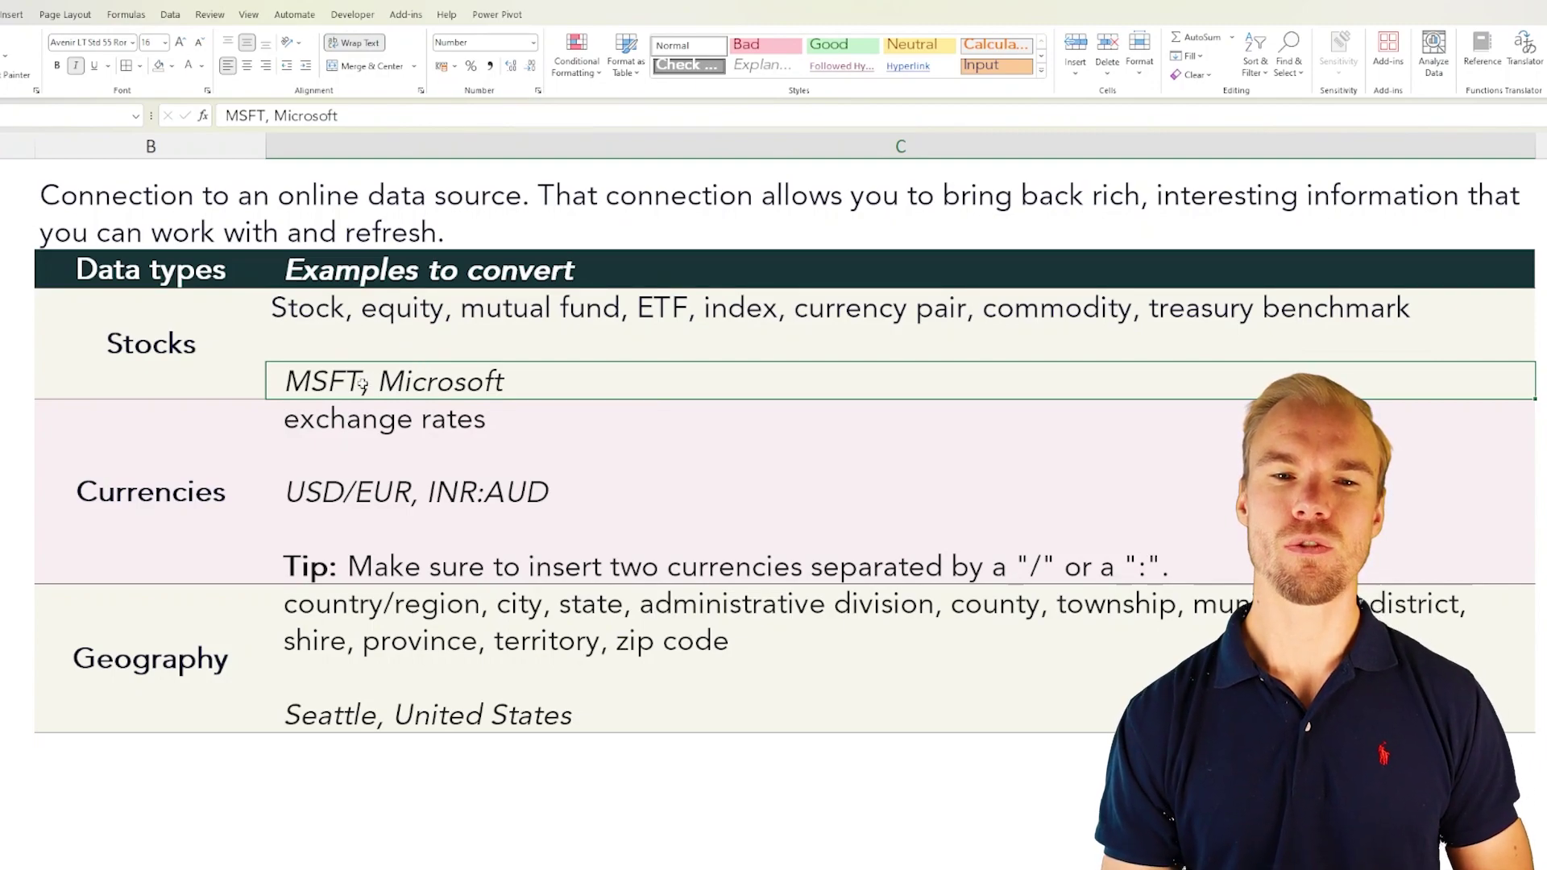
click(238, 475)
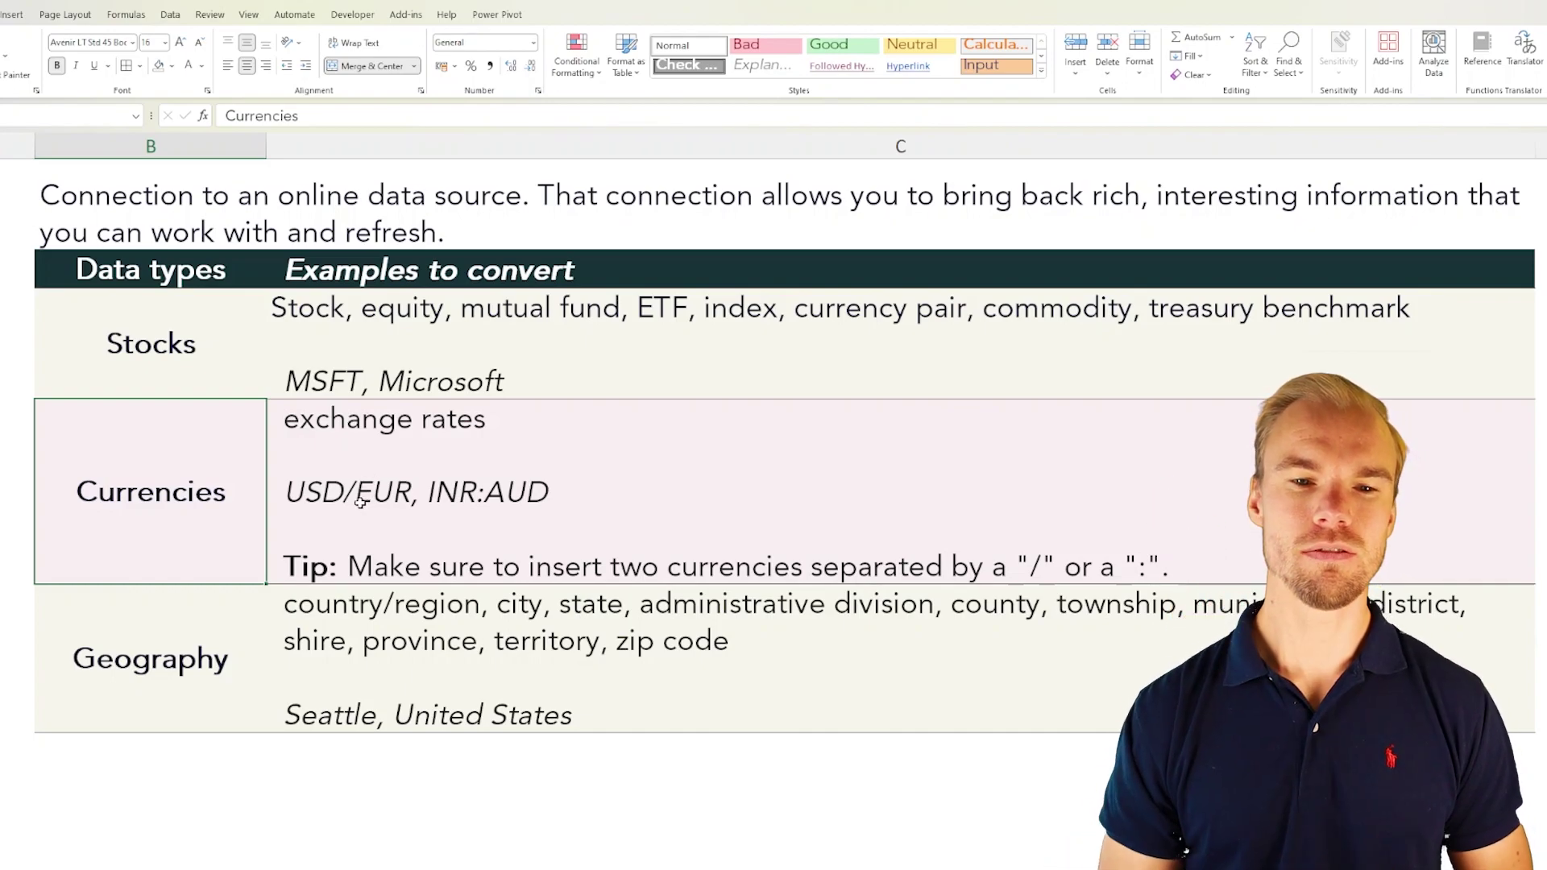
click(360, 502)
click(196, 671)
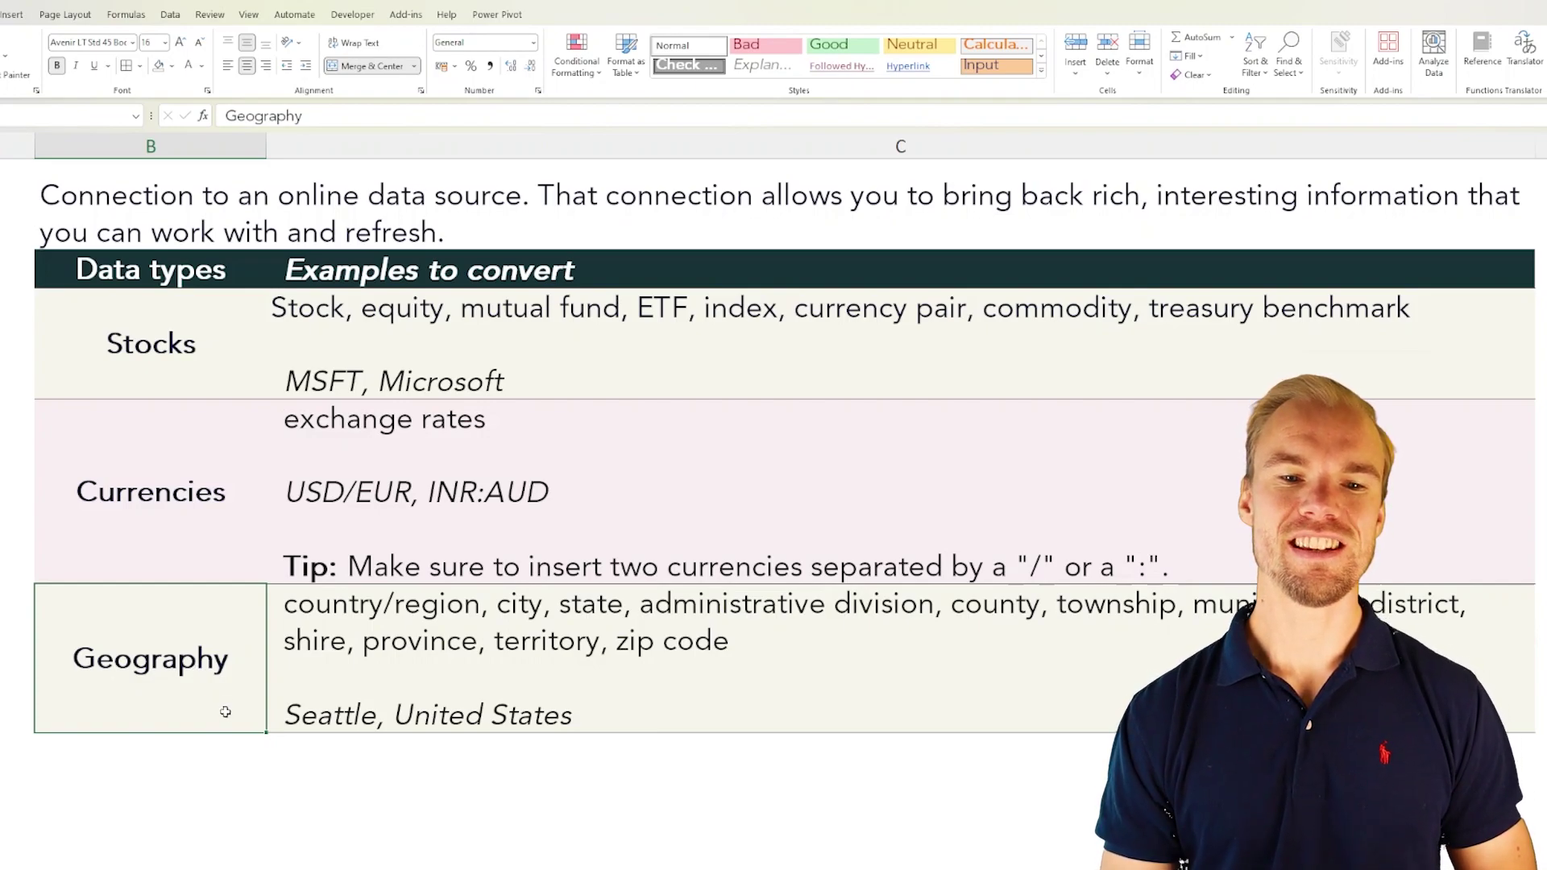
click(393, 712)
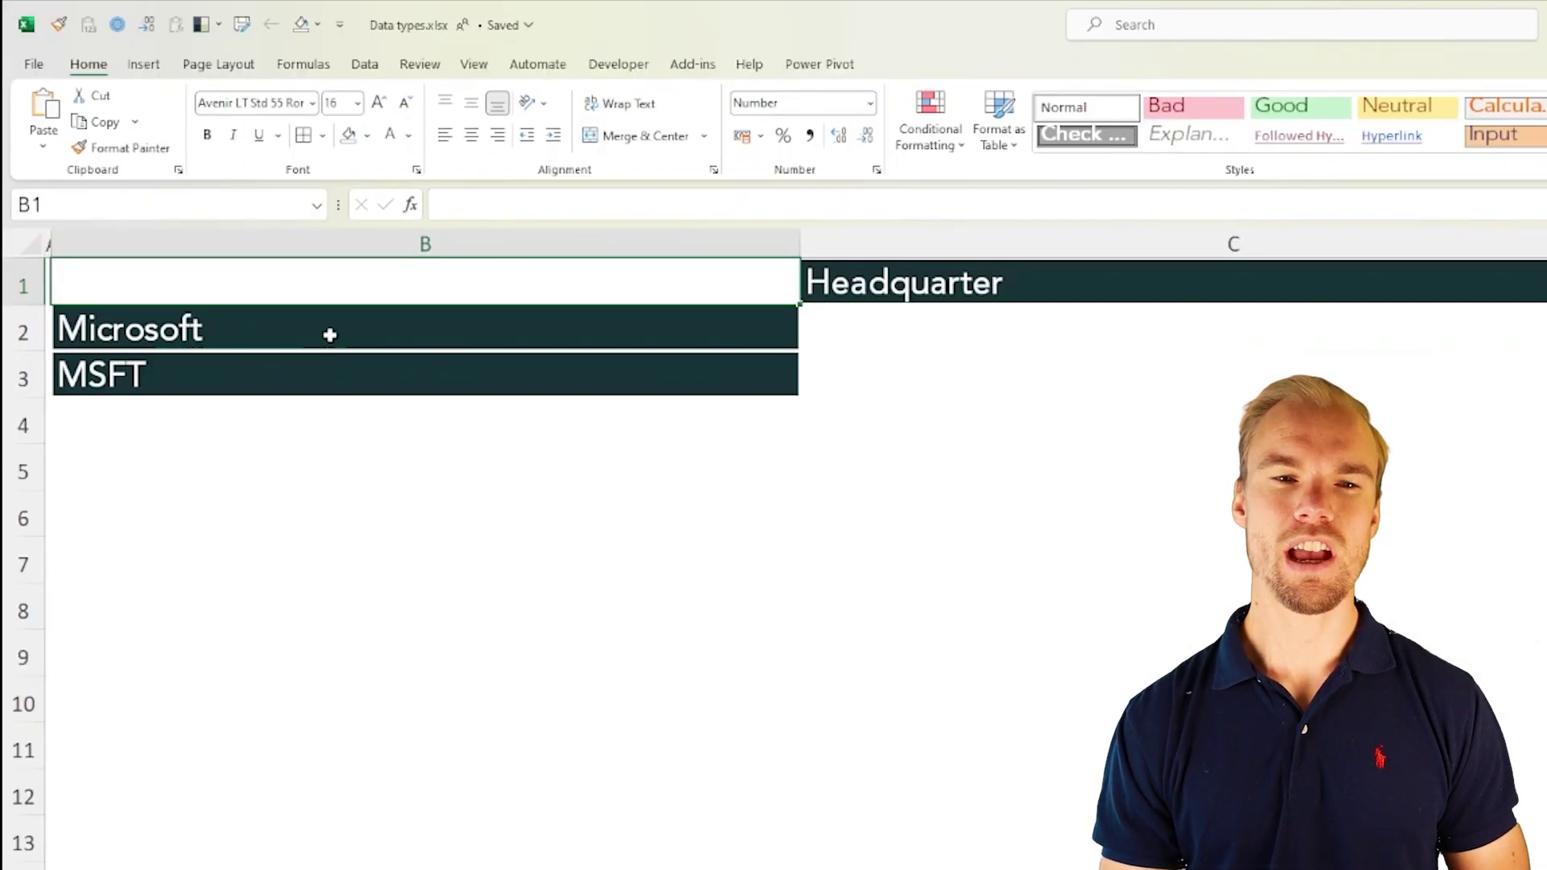
Convert Microsoft and MSFT in B2:B3 to the Stocks data type
click(330, 334)
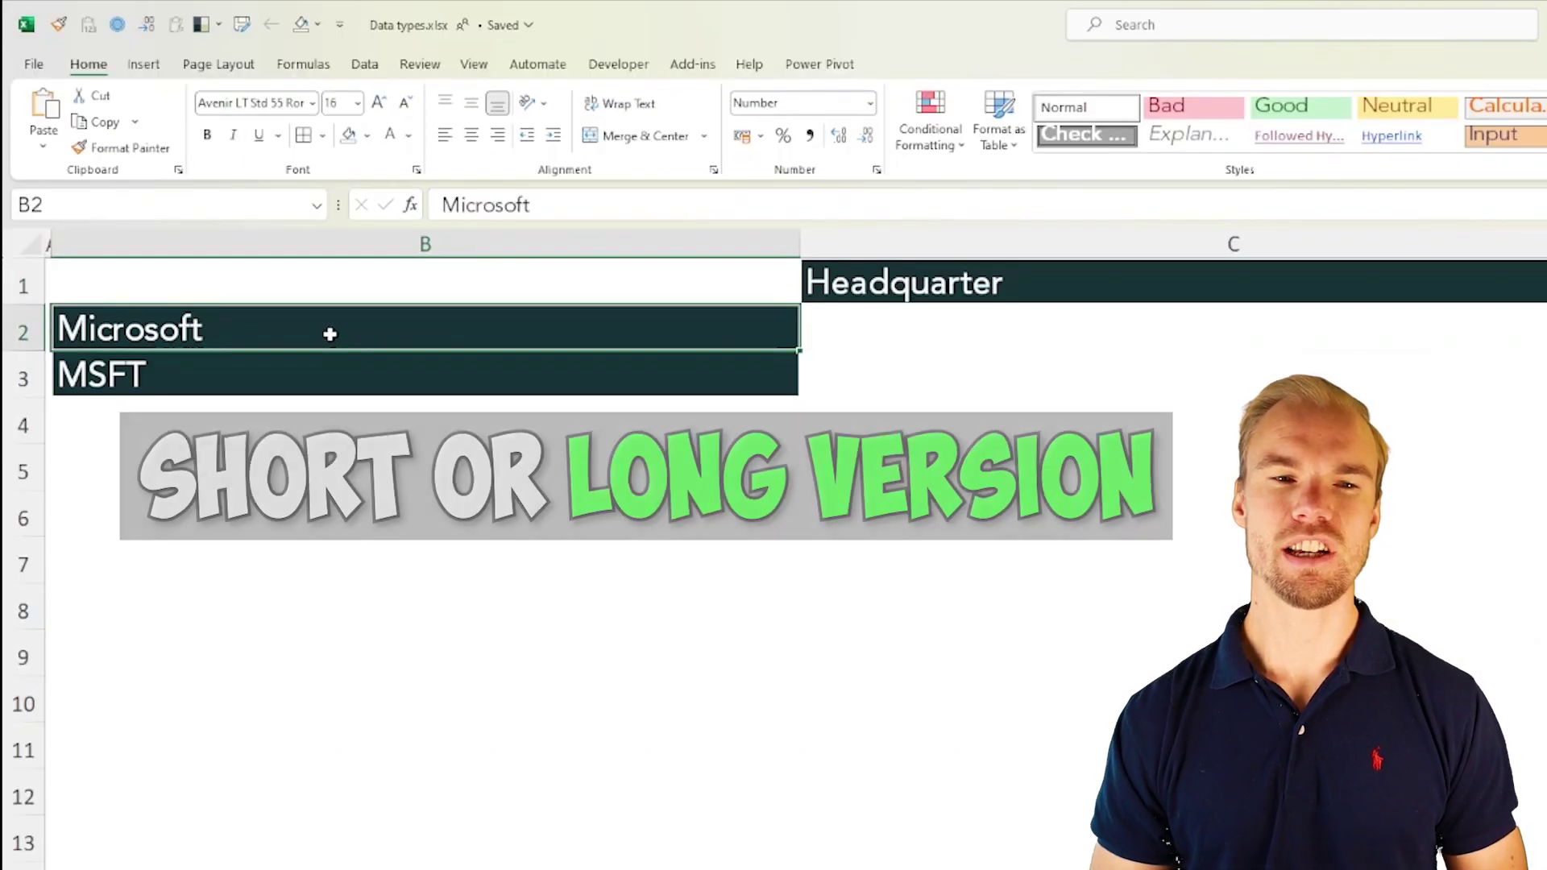
click(324, 363)
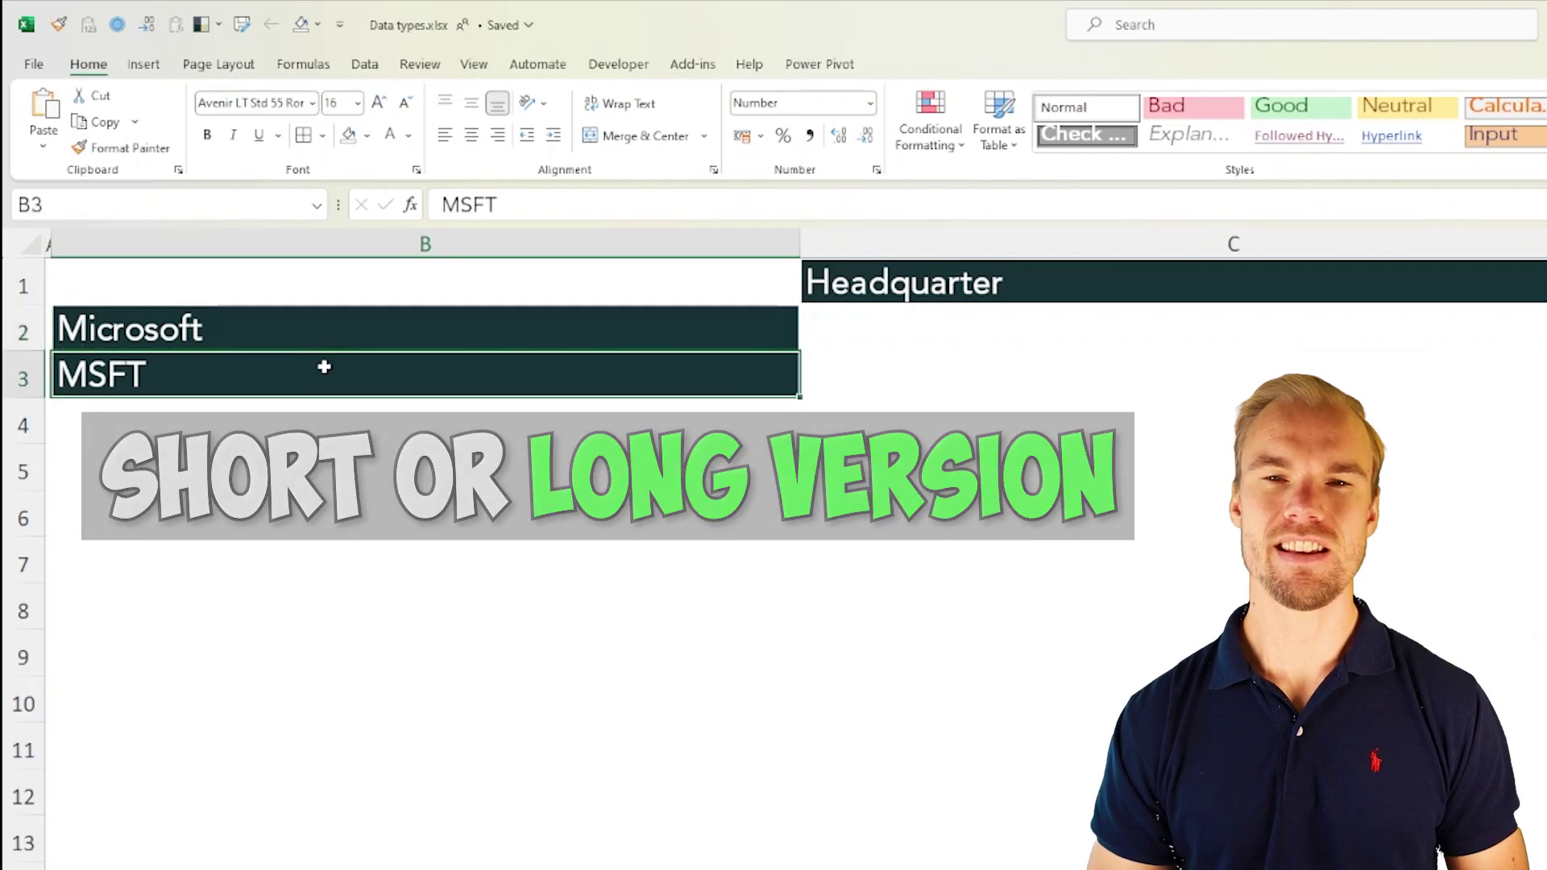
drag(355, 325, 339, 383)
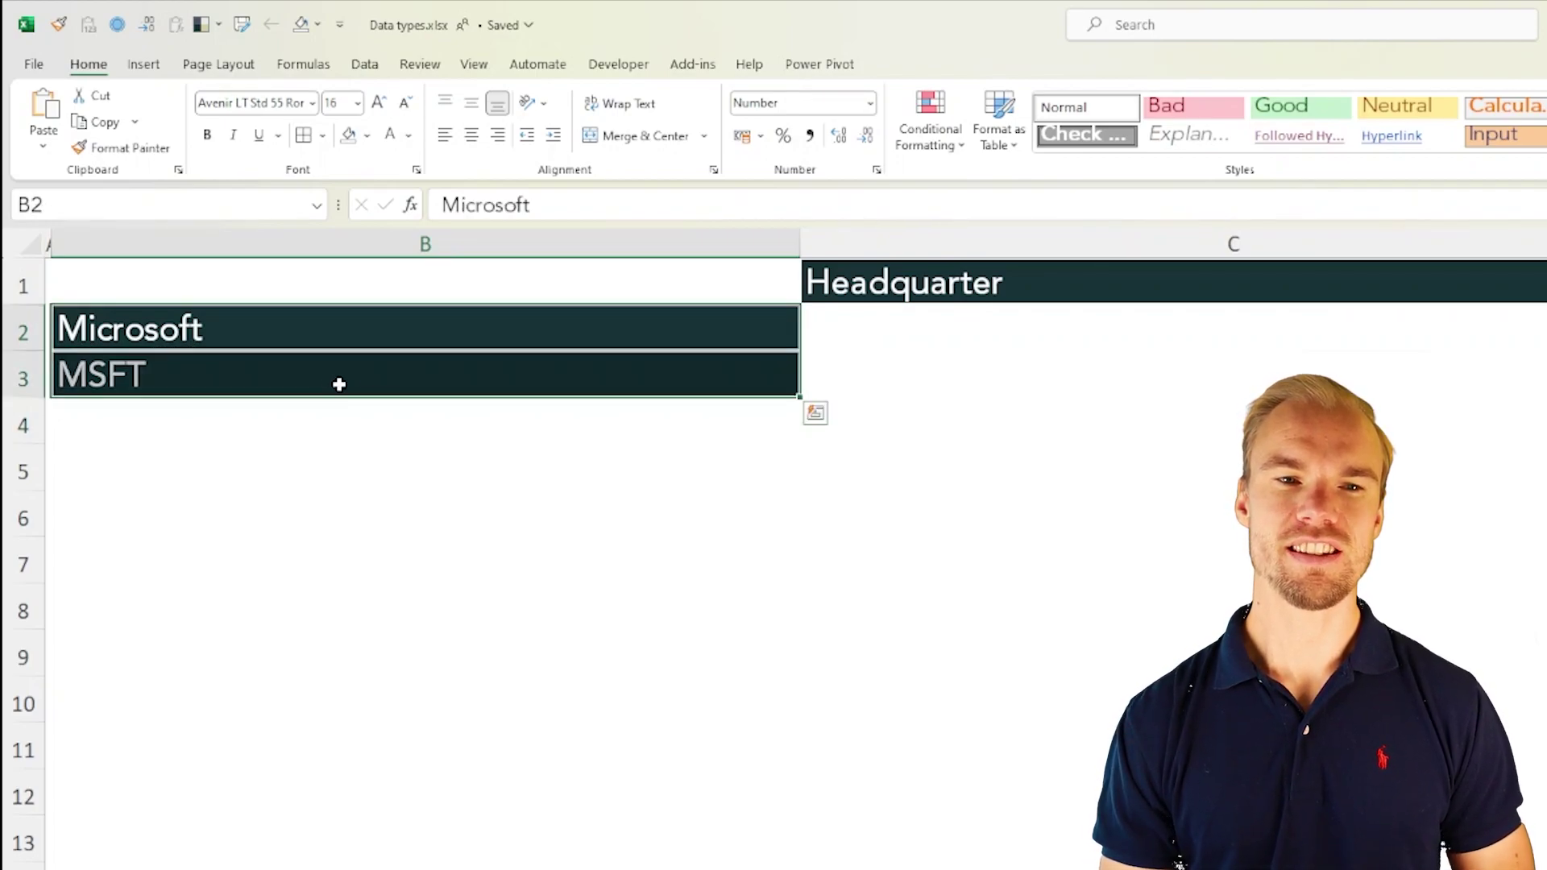
click(365, 66)
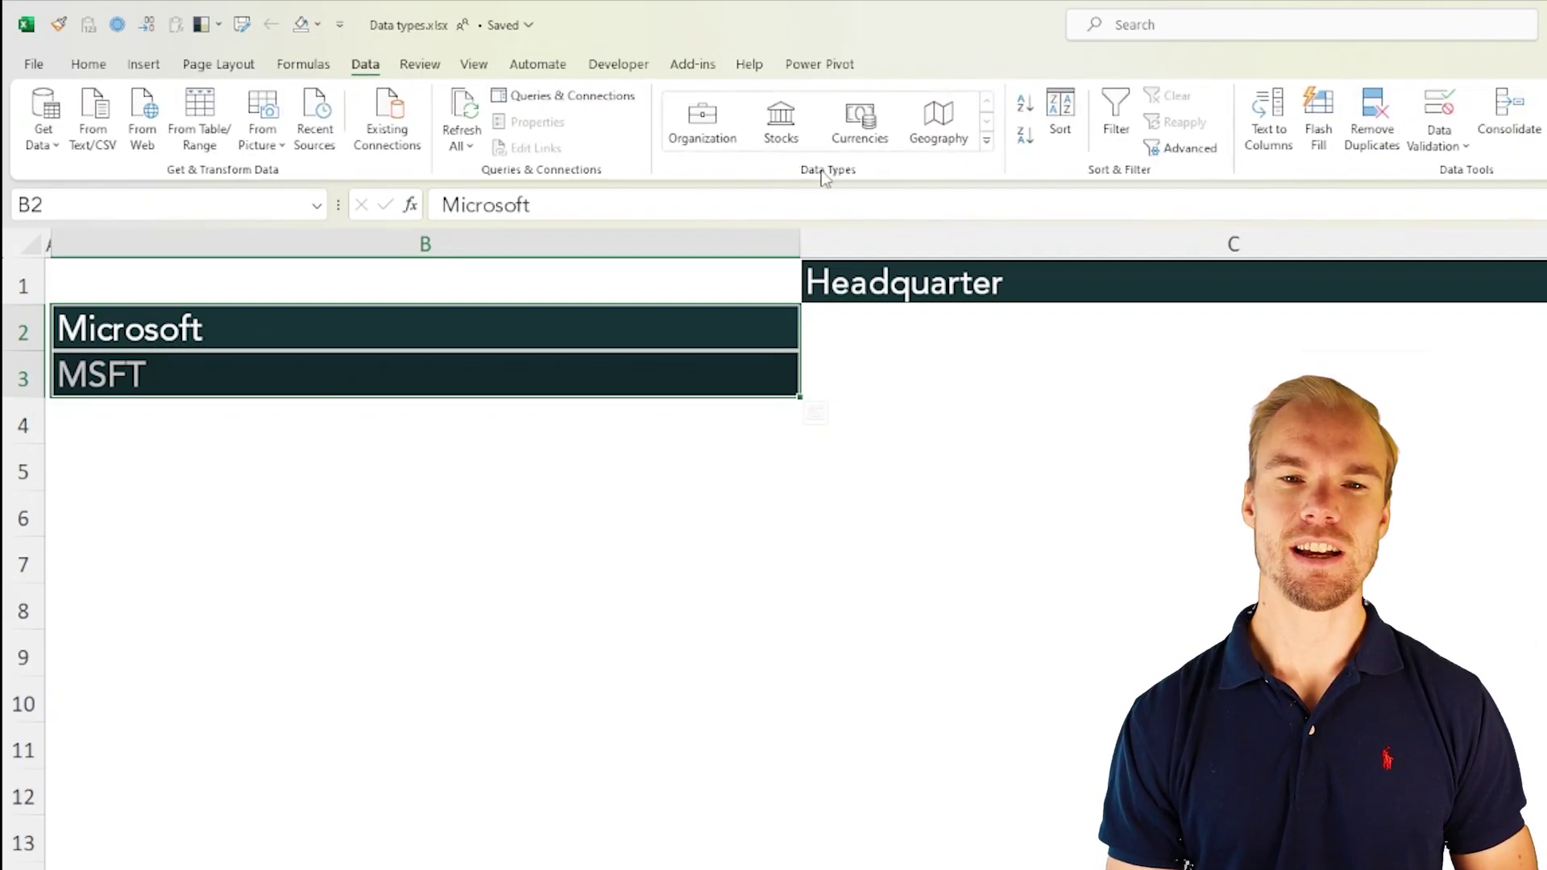
click(788, 125)
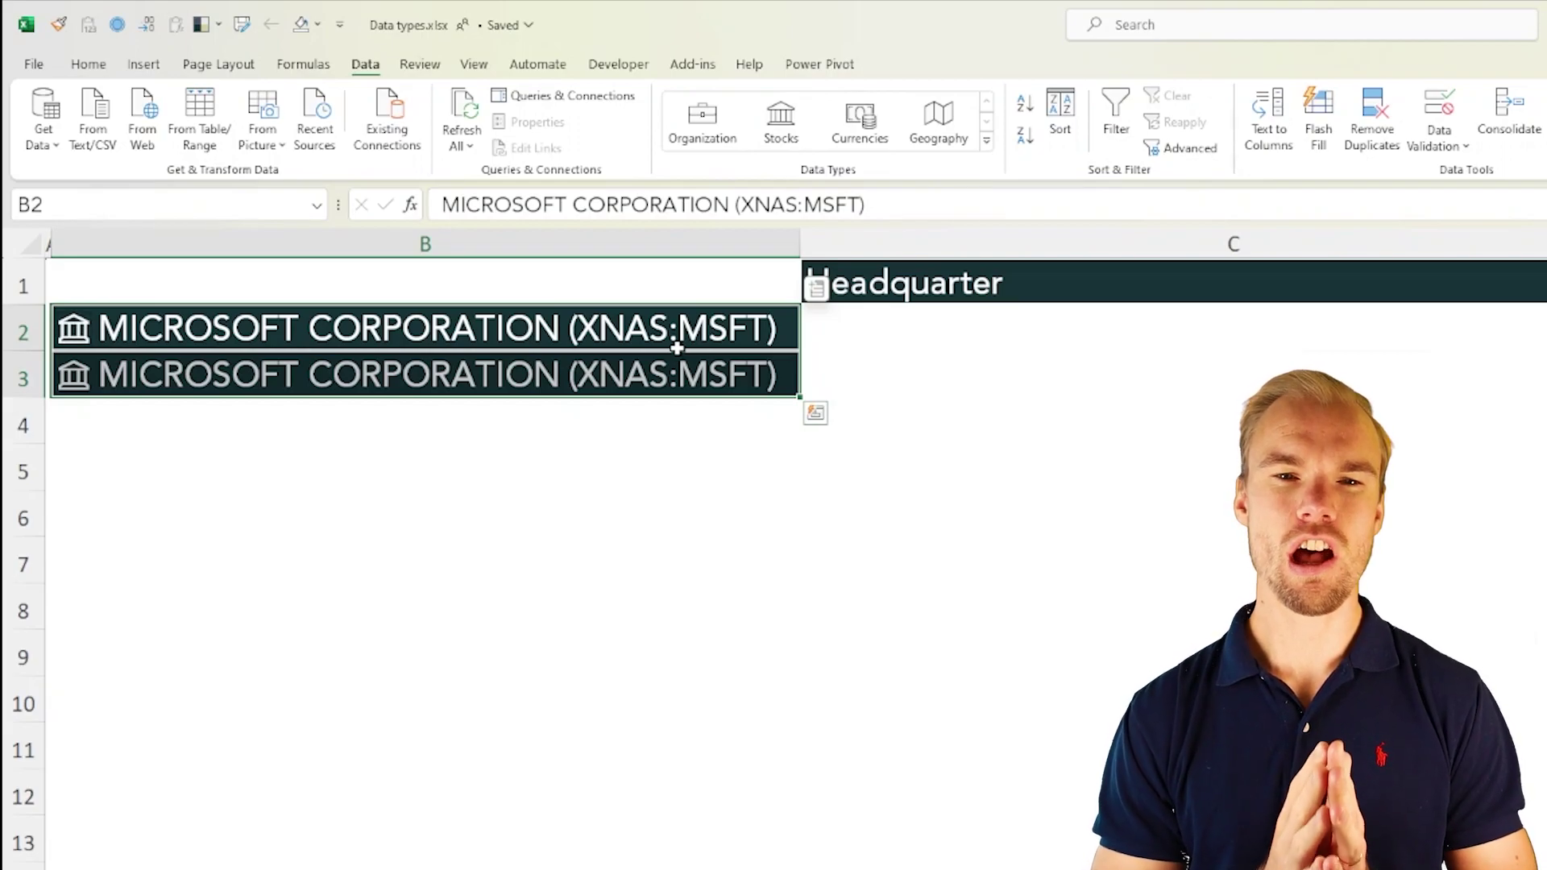
click(74, 342)
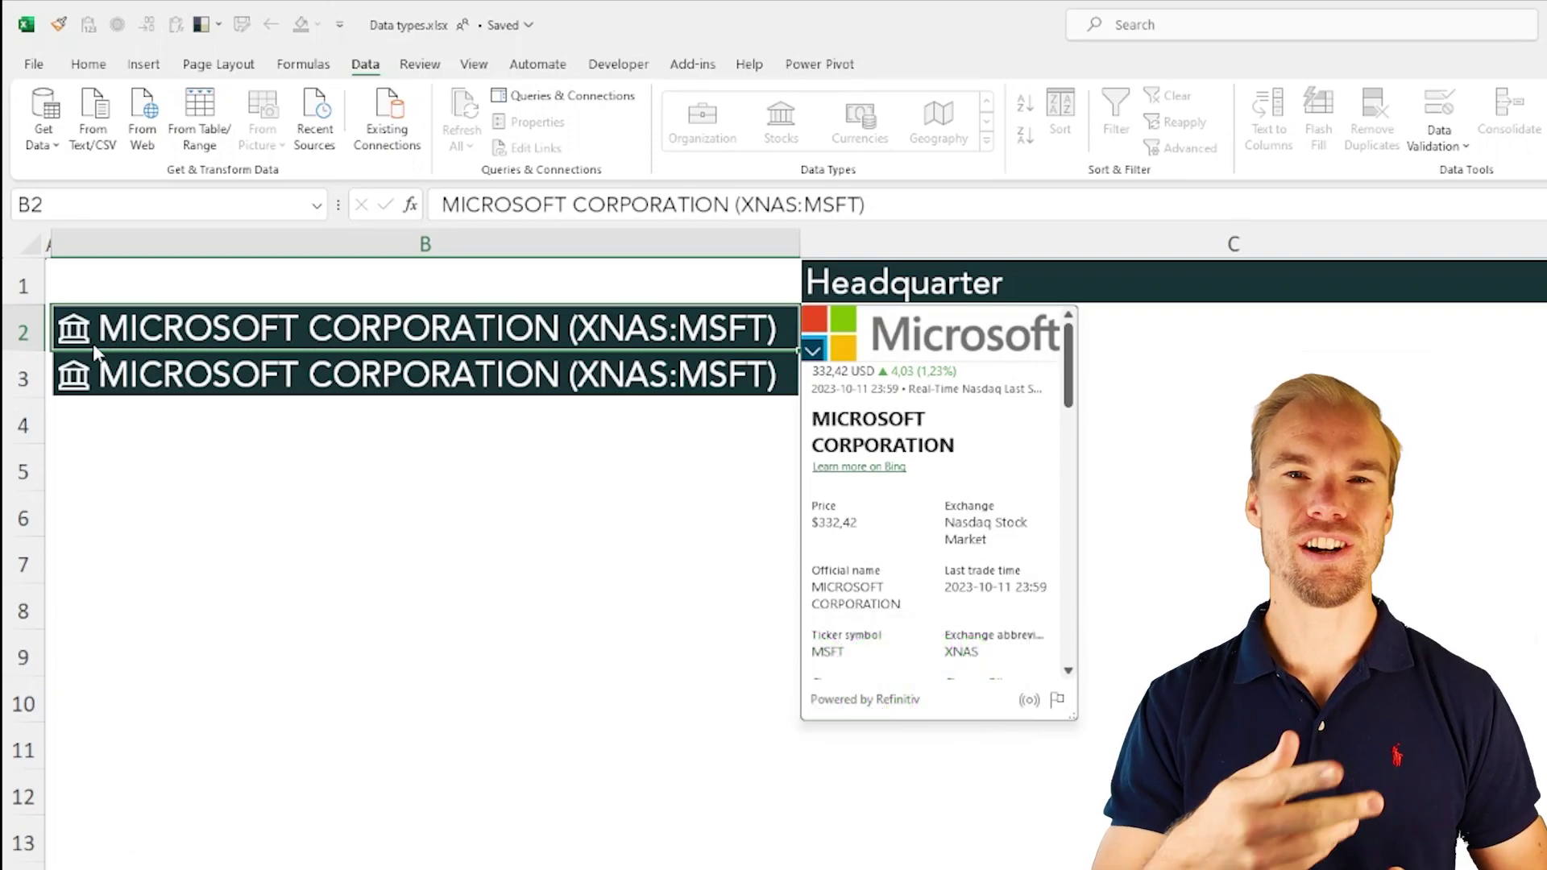
click(187, 331)
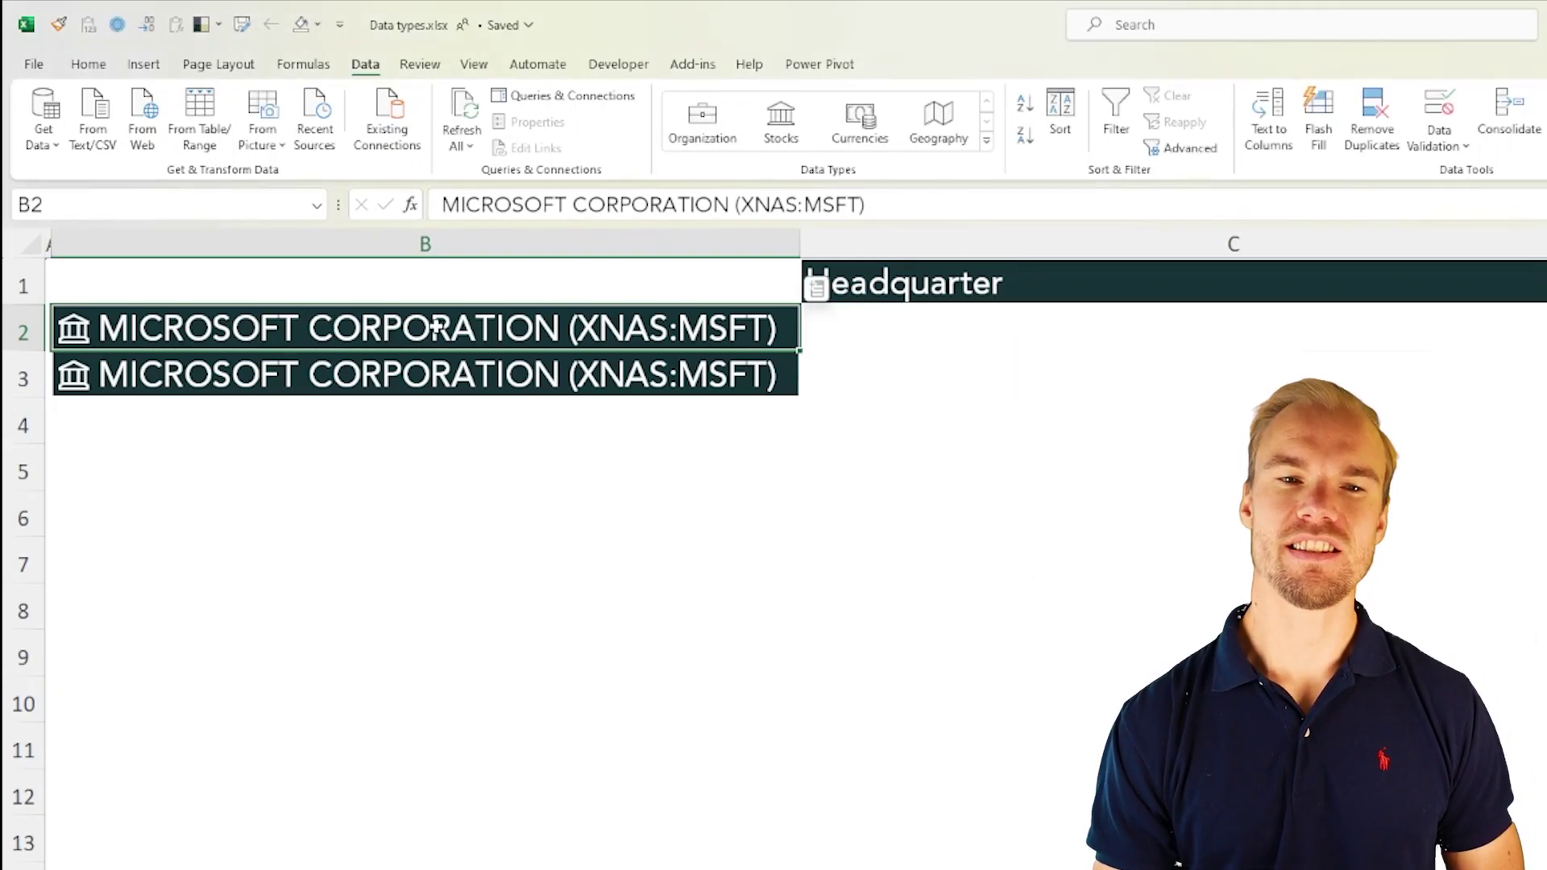
drag(451, 328, 461, 396)
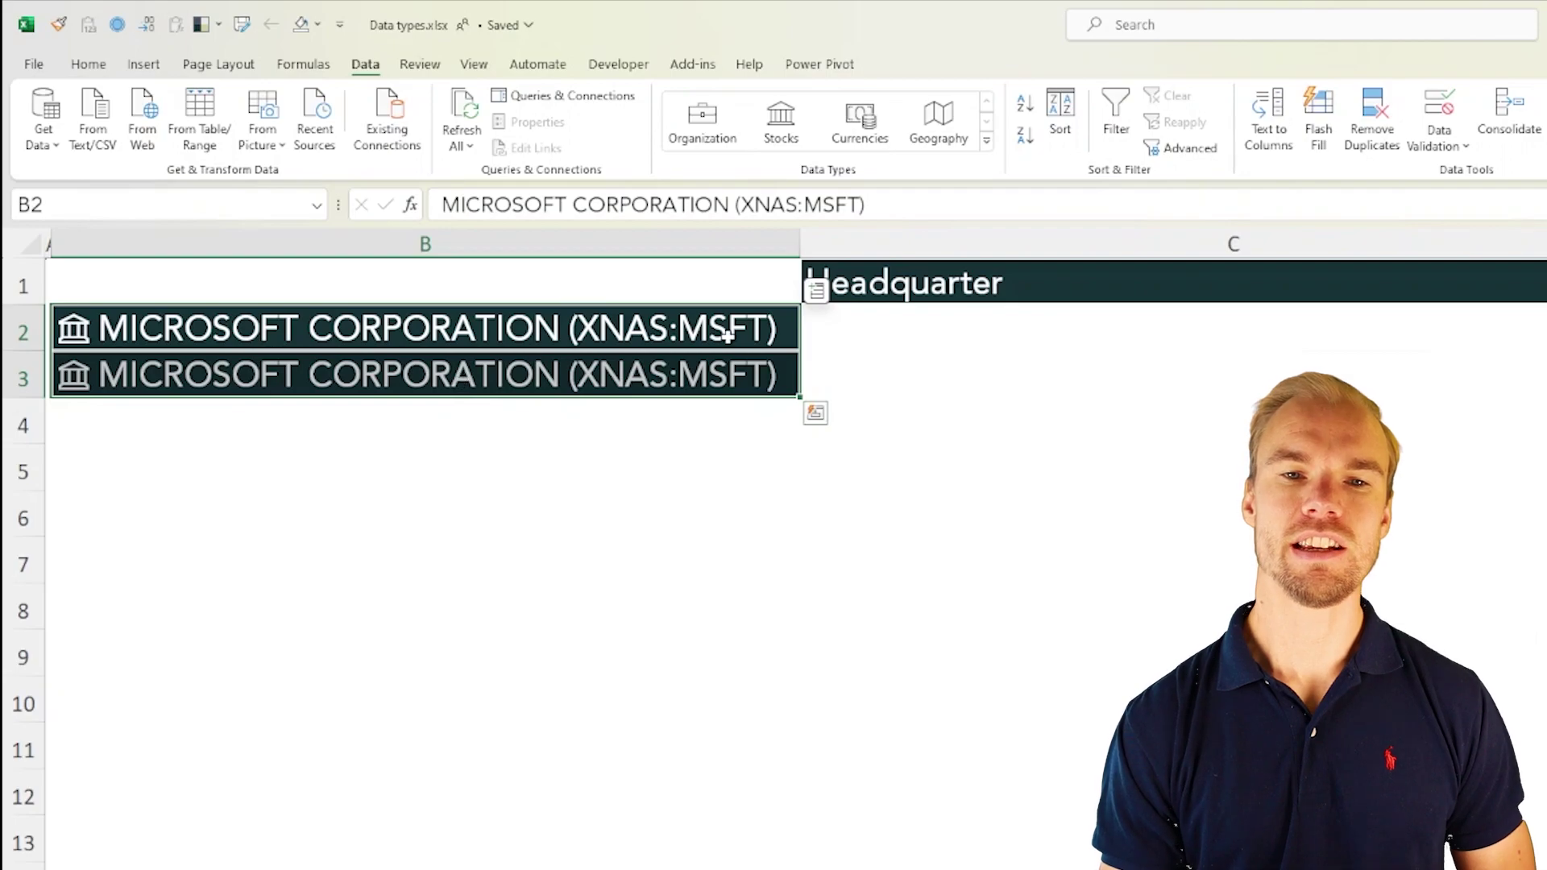
Add the Headquarters and Industry stock fields for both stocks
click(817, 294)
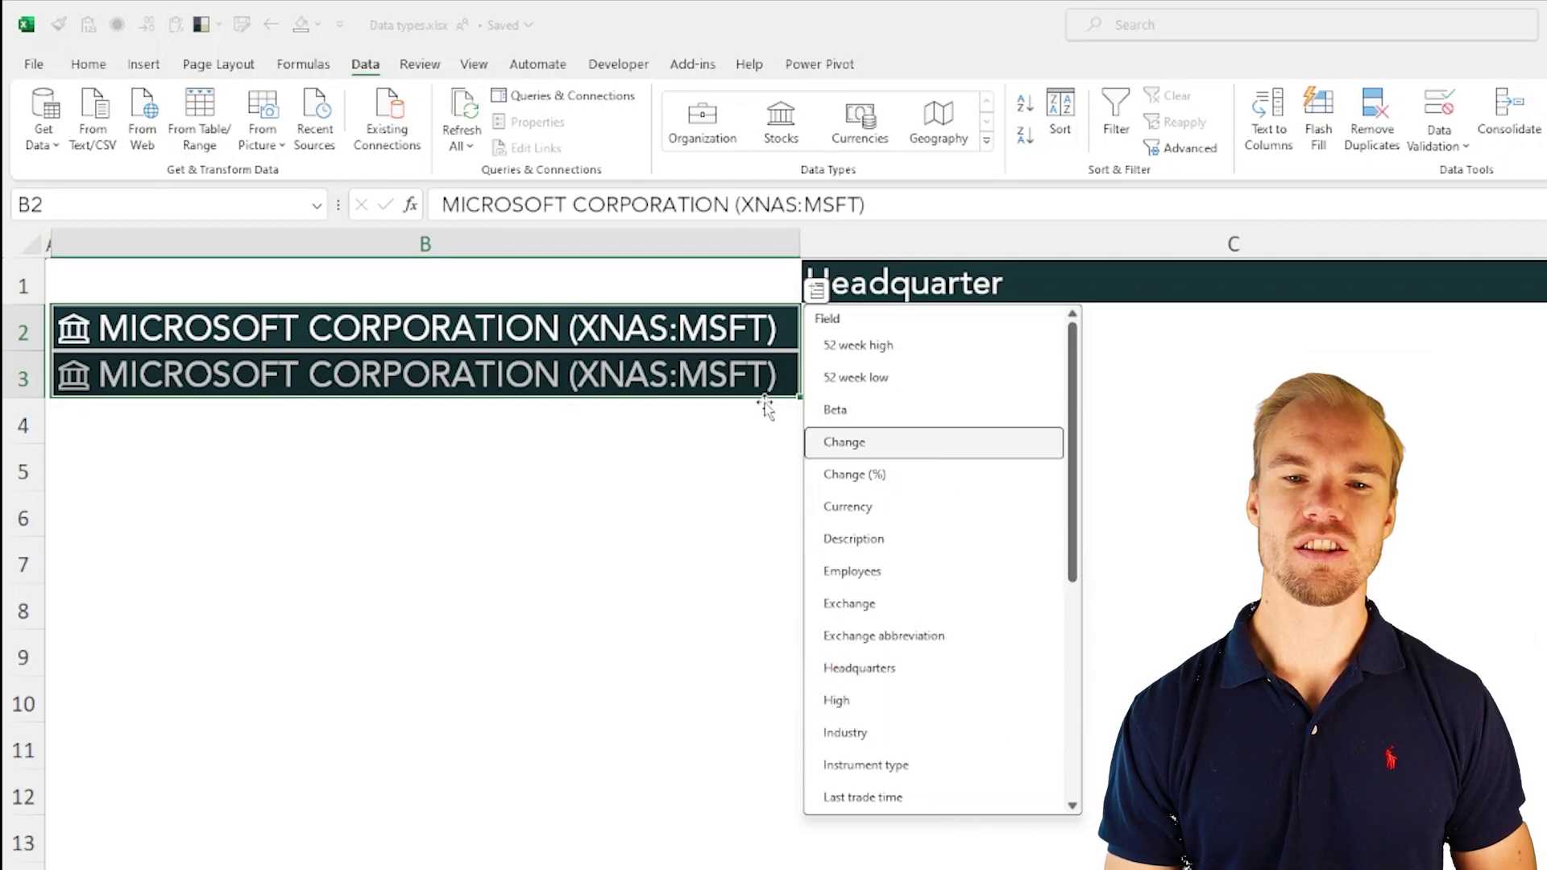
click(922, 669)
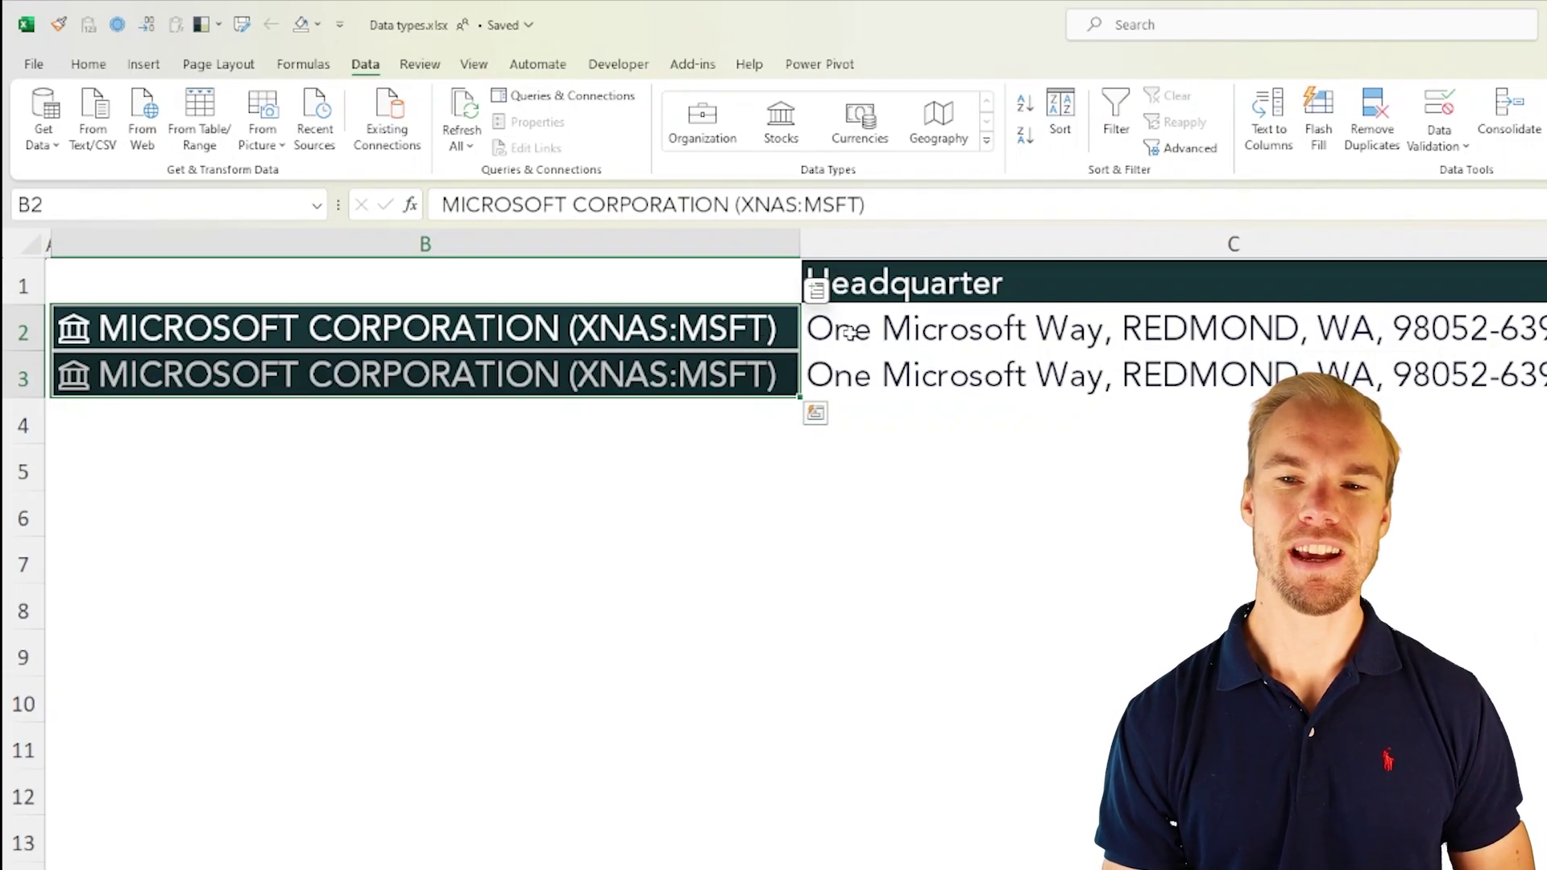
click(816, 290)
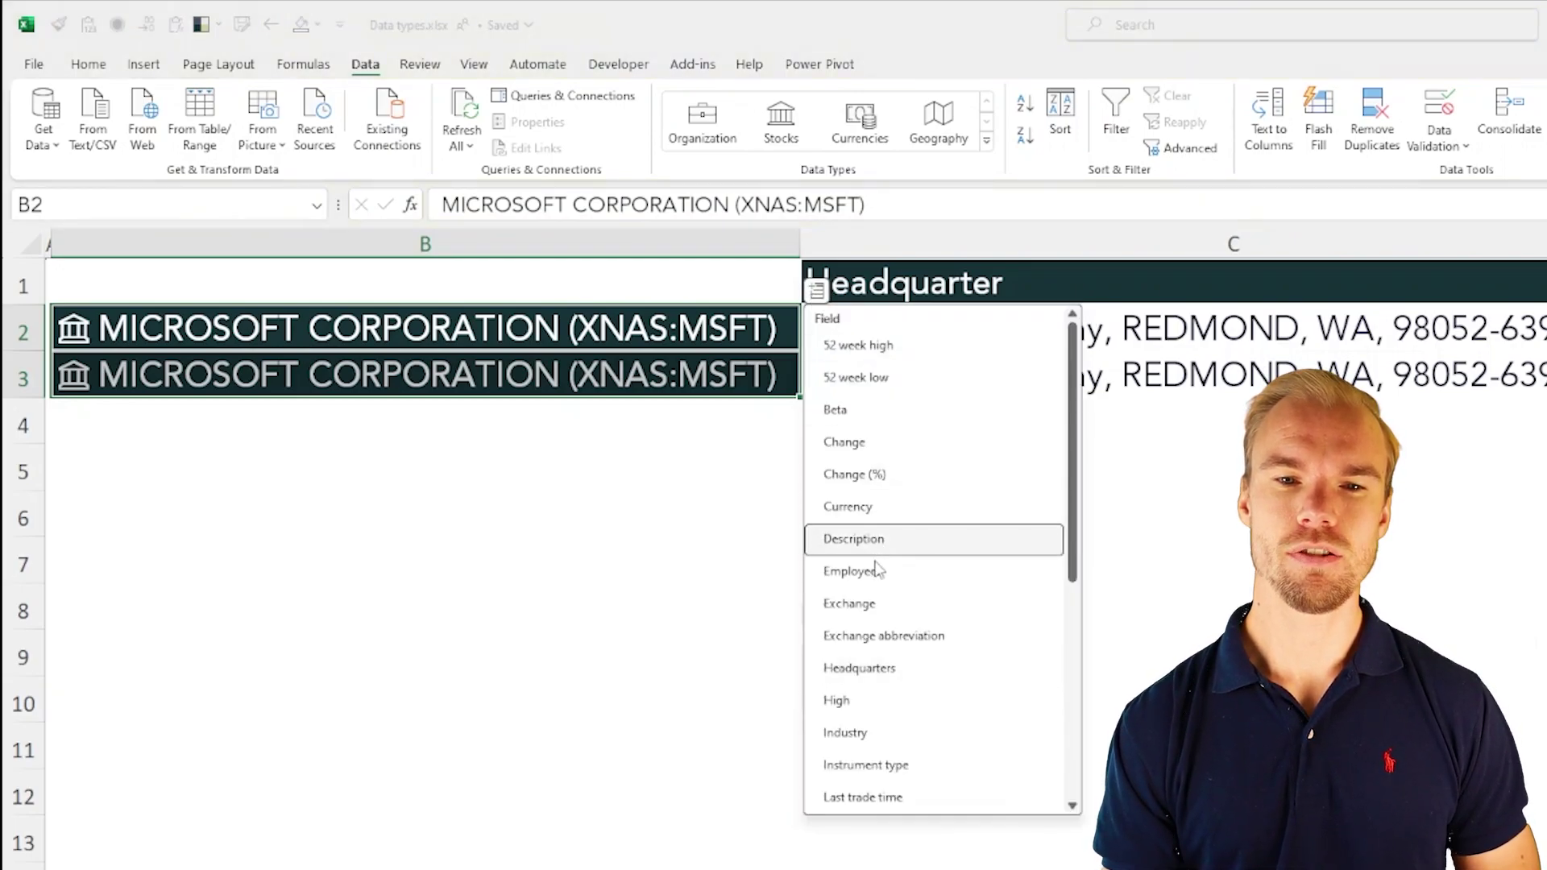
click(877, 734)
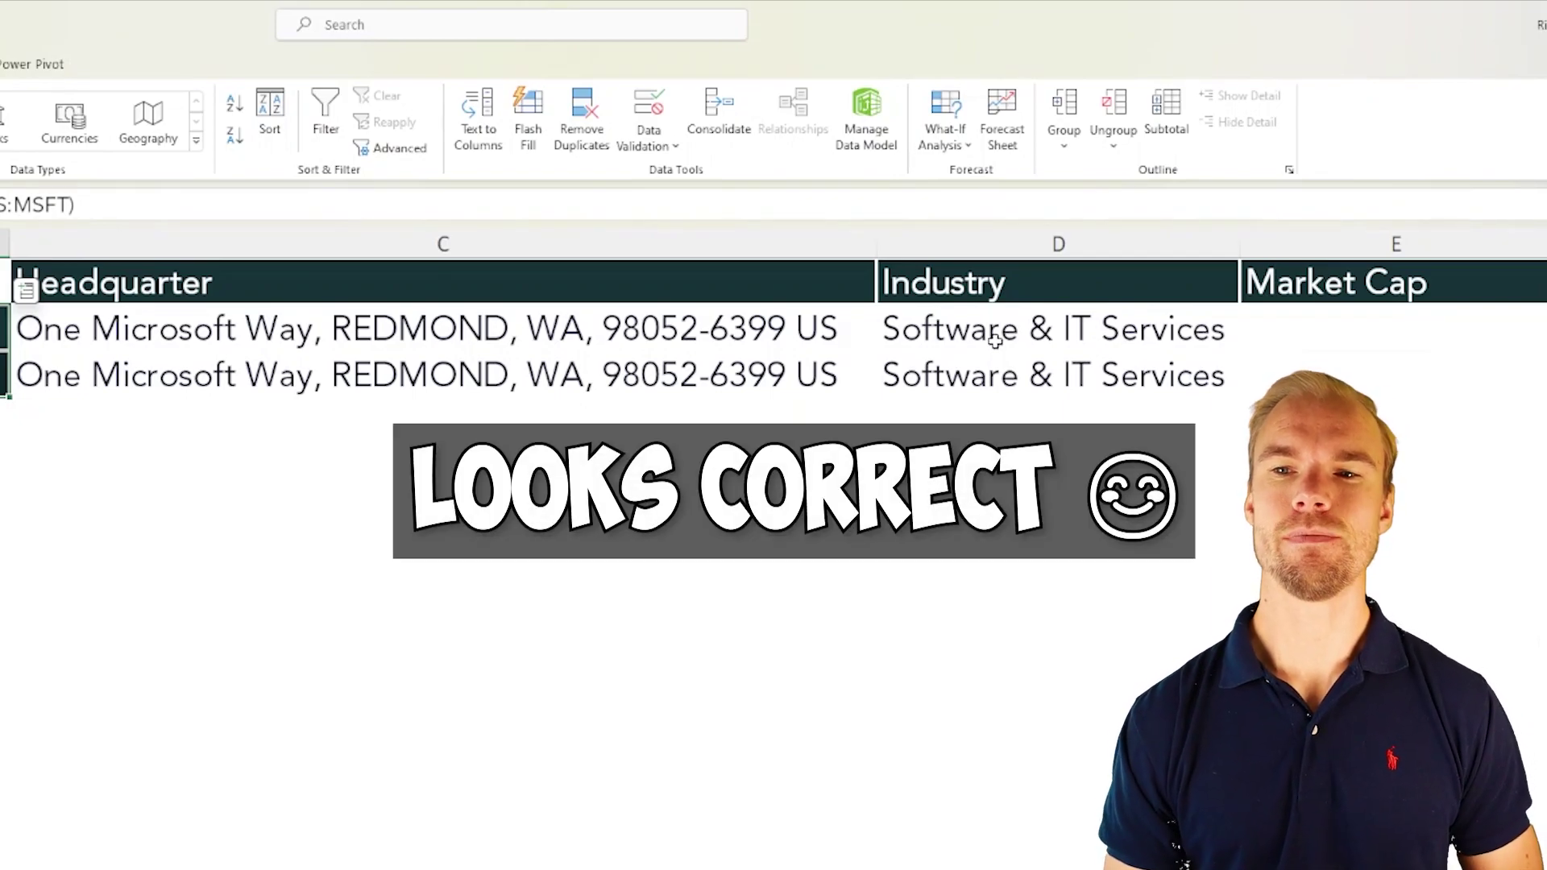
Add the Market cap and P/E stock fields for both stocks
click(26, 290)
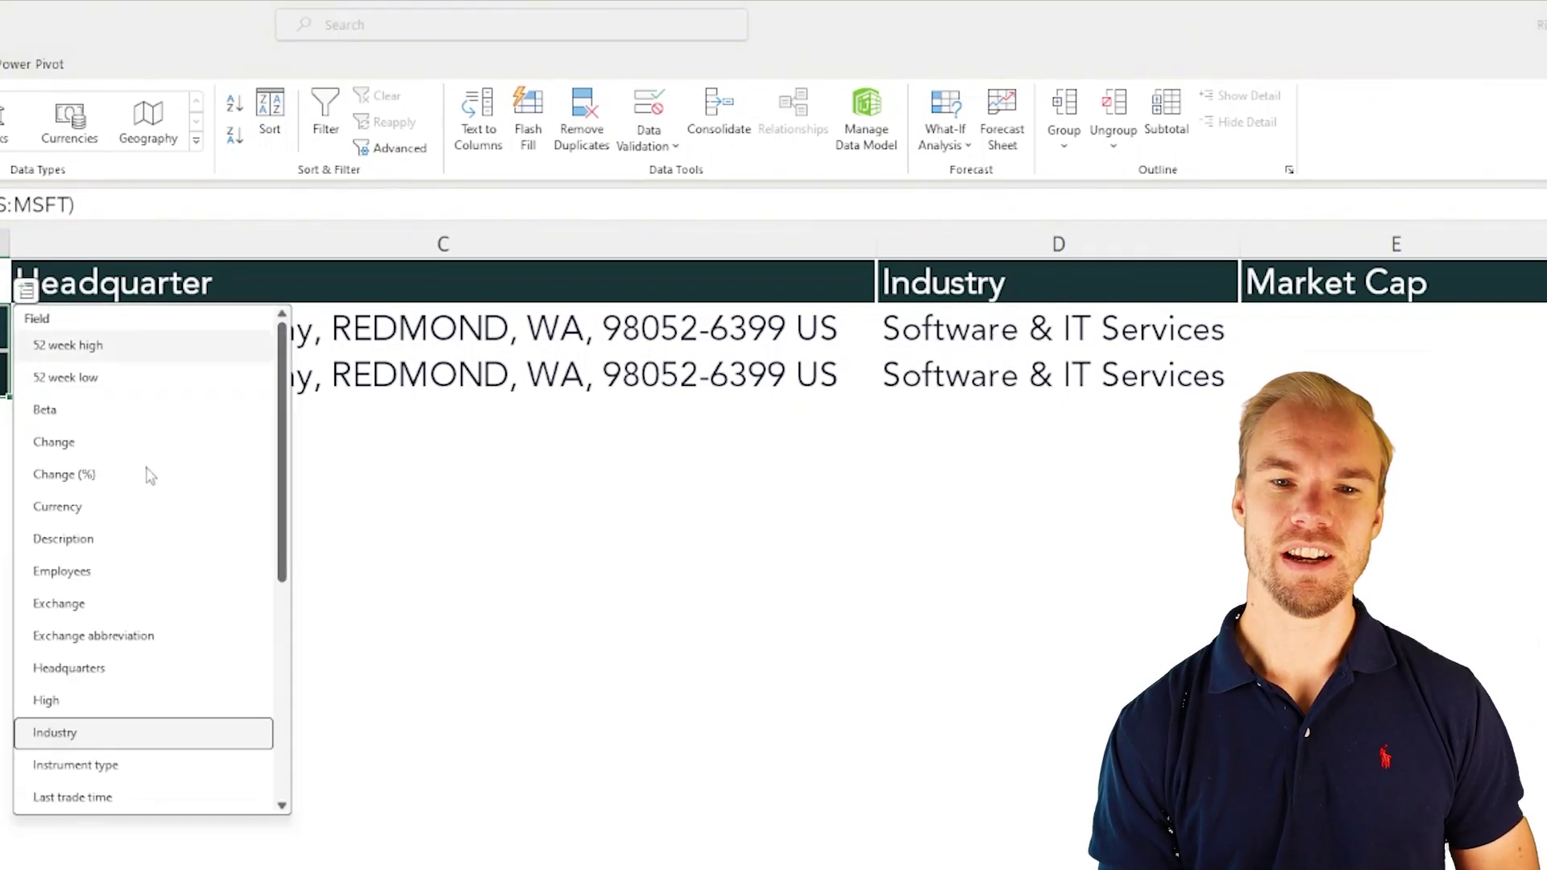
scroll(165, 681, down, 2)
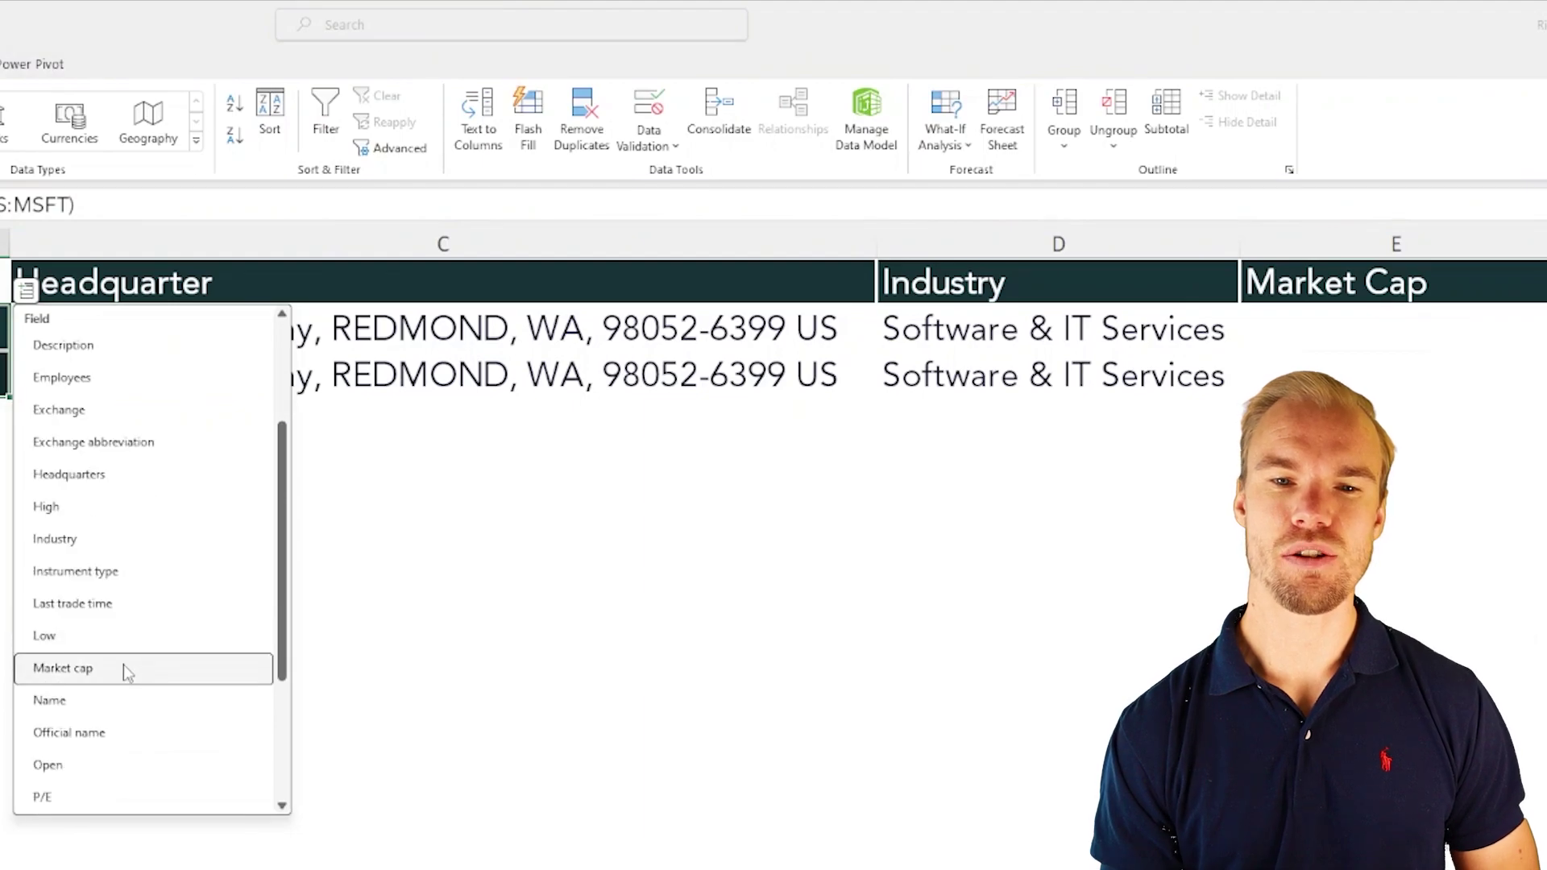
click(123, 669)
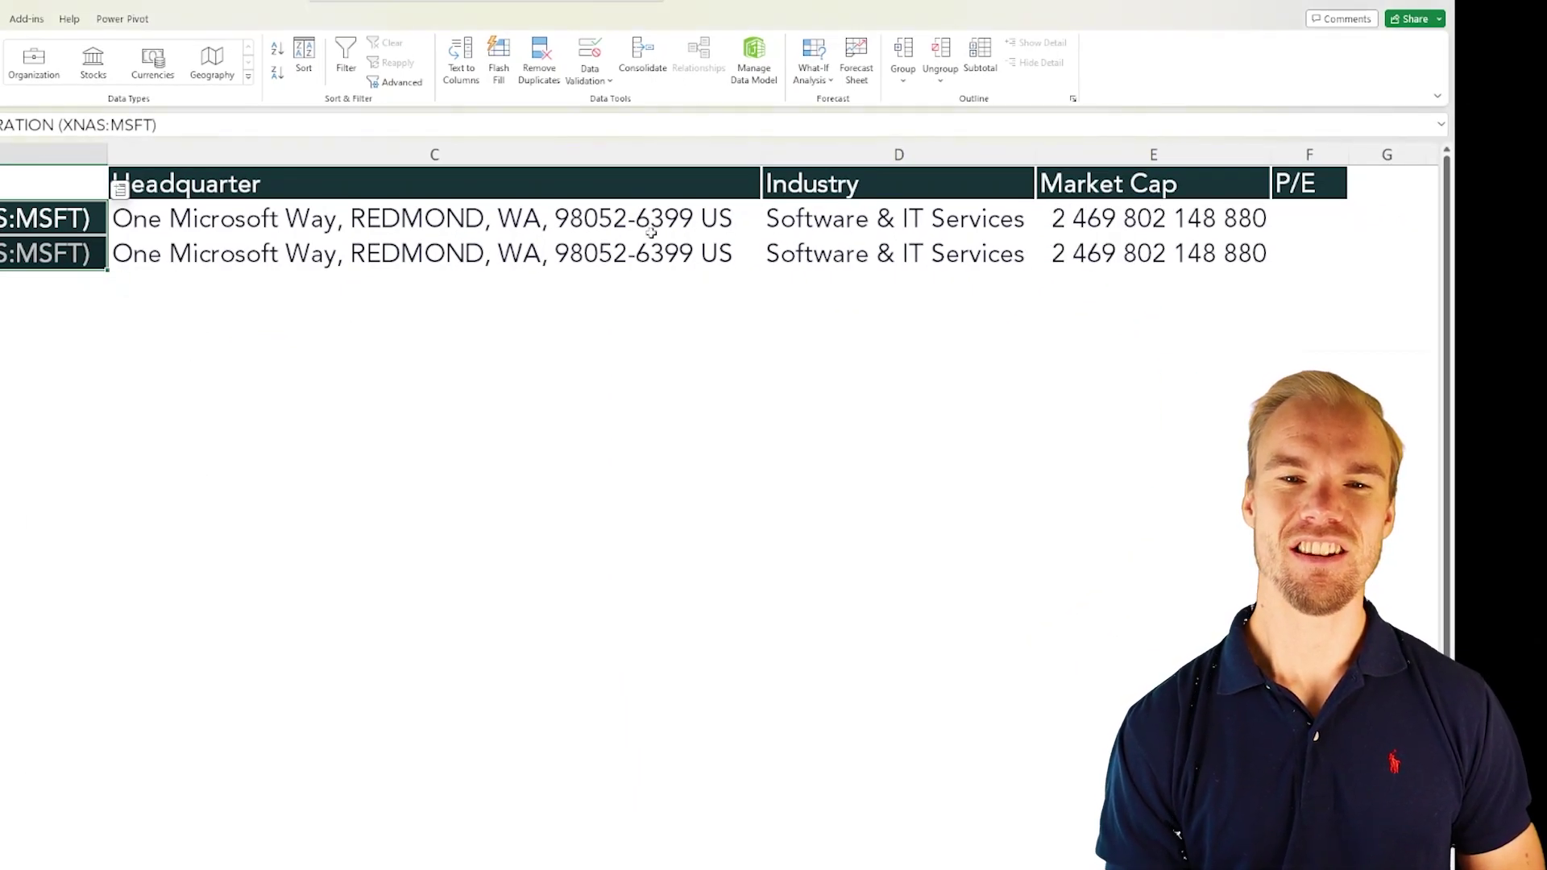
click(119, 189)
scroll(168, 413, down, 3)
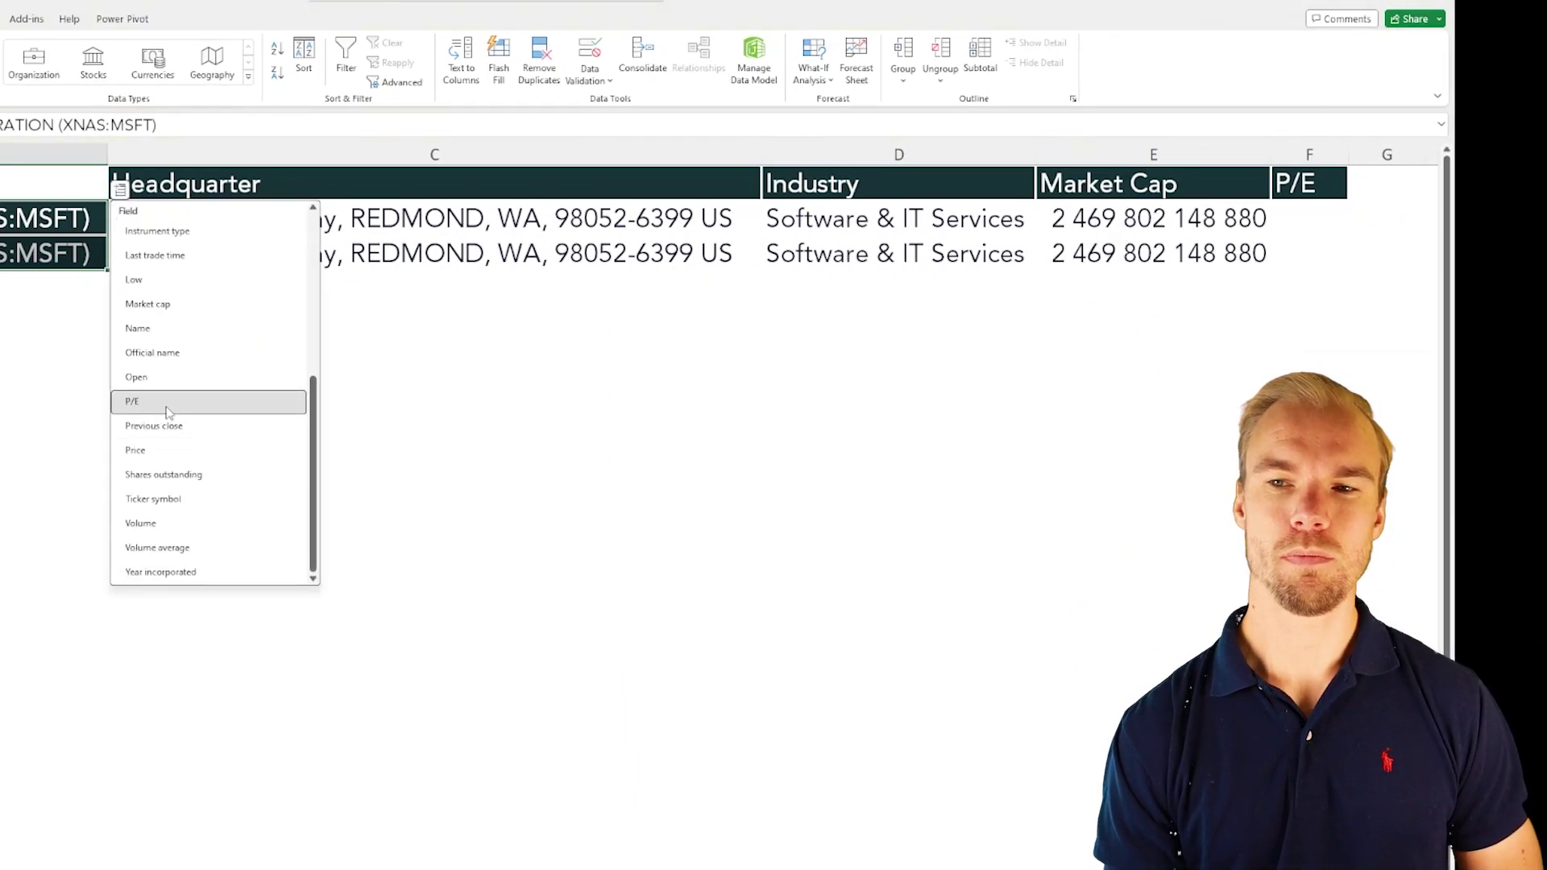
click(168, 411)
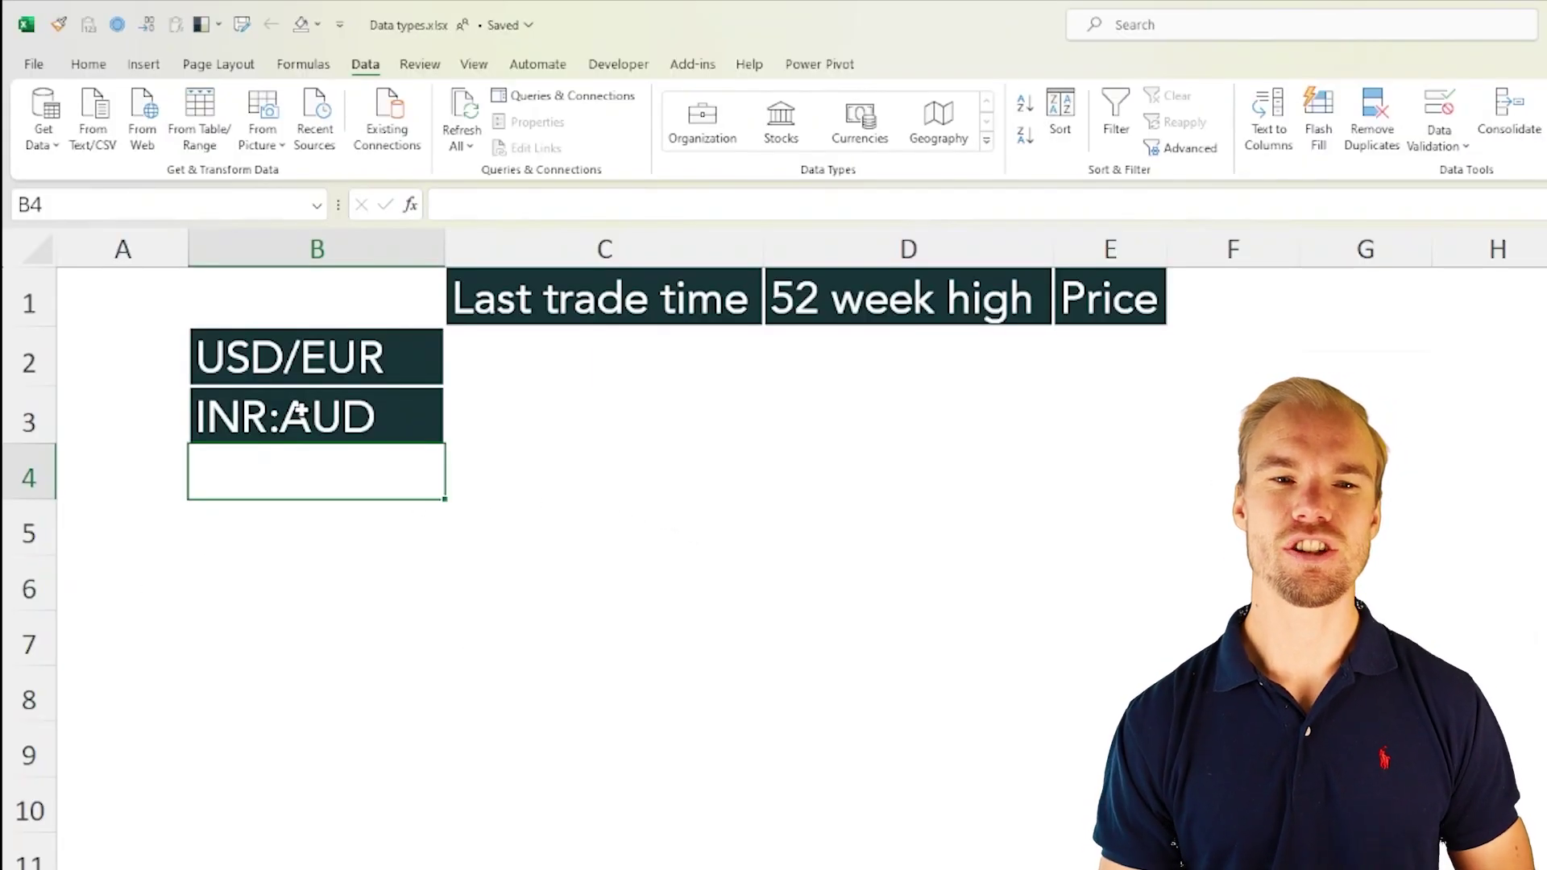
Convert USD/EUR and INR:AUD in B2:B3 to the Currencies data type
click(348, 360)
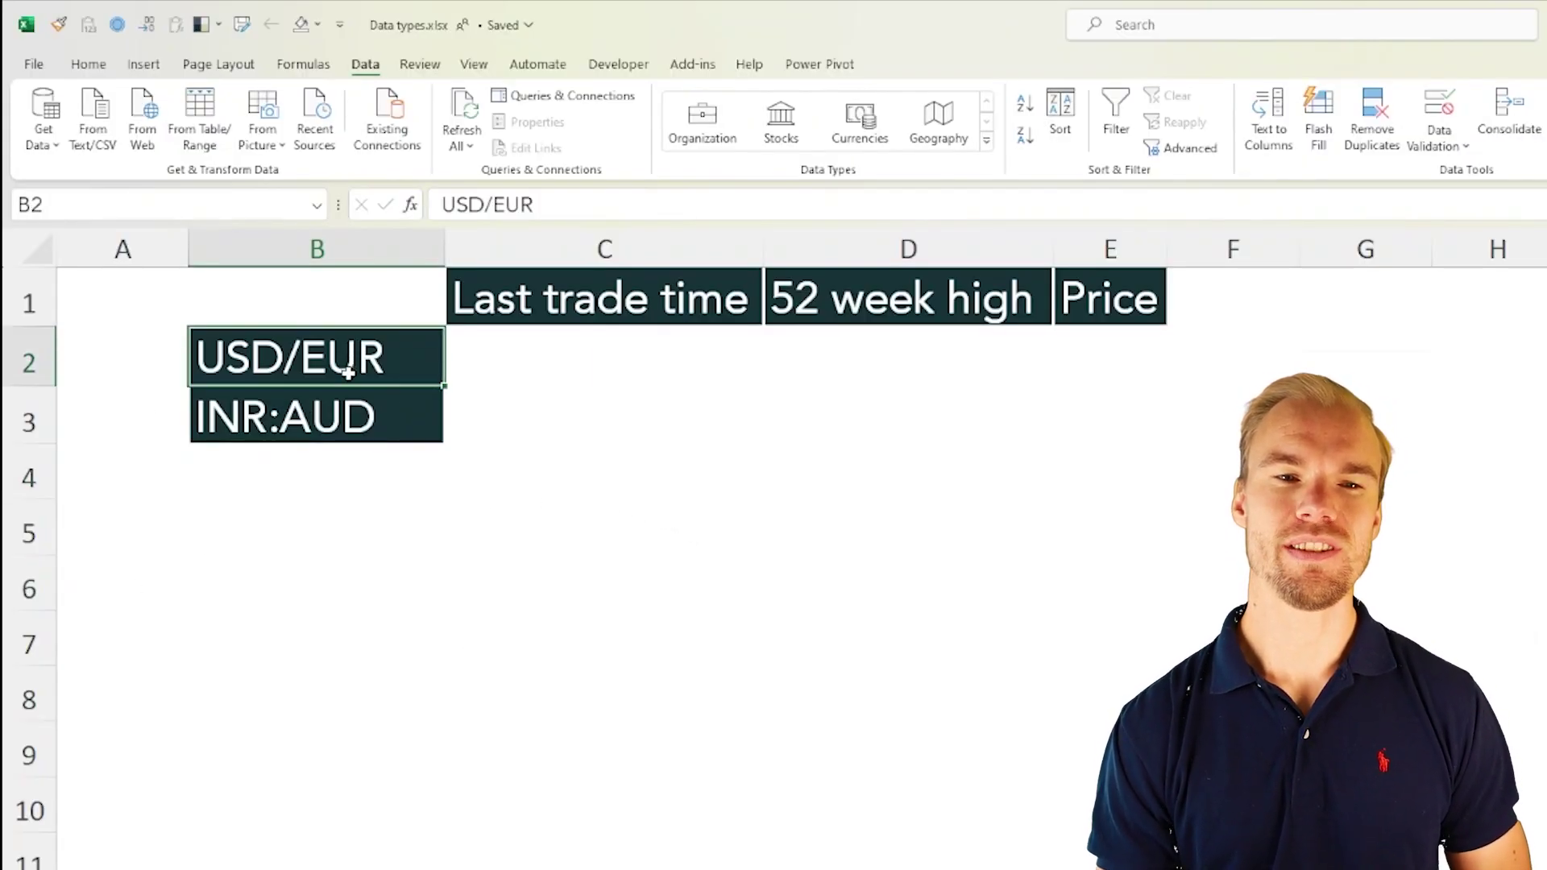
click(337, 407)
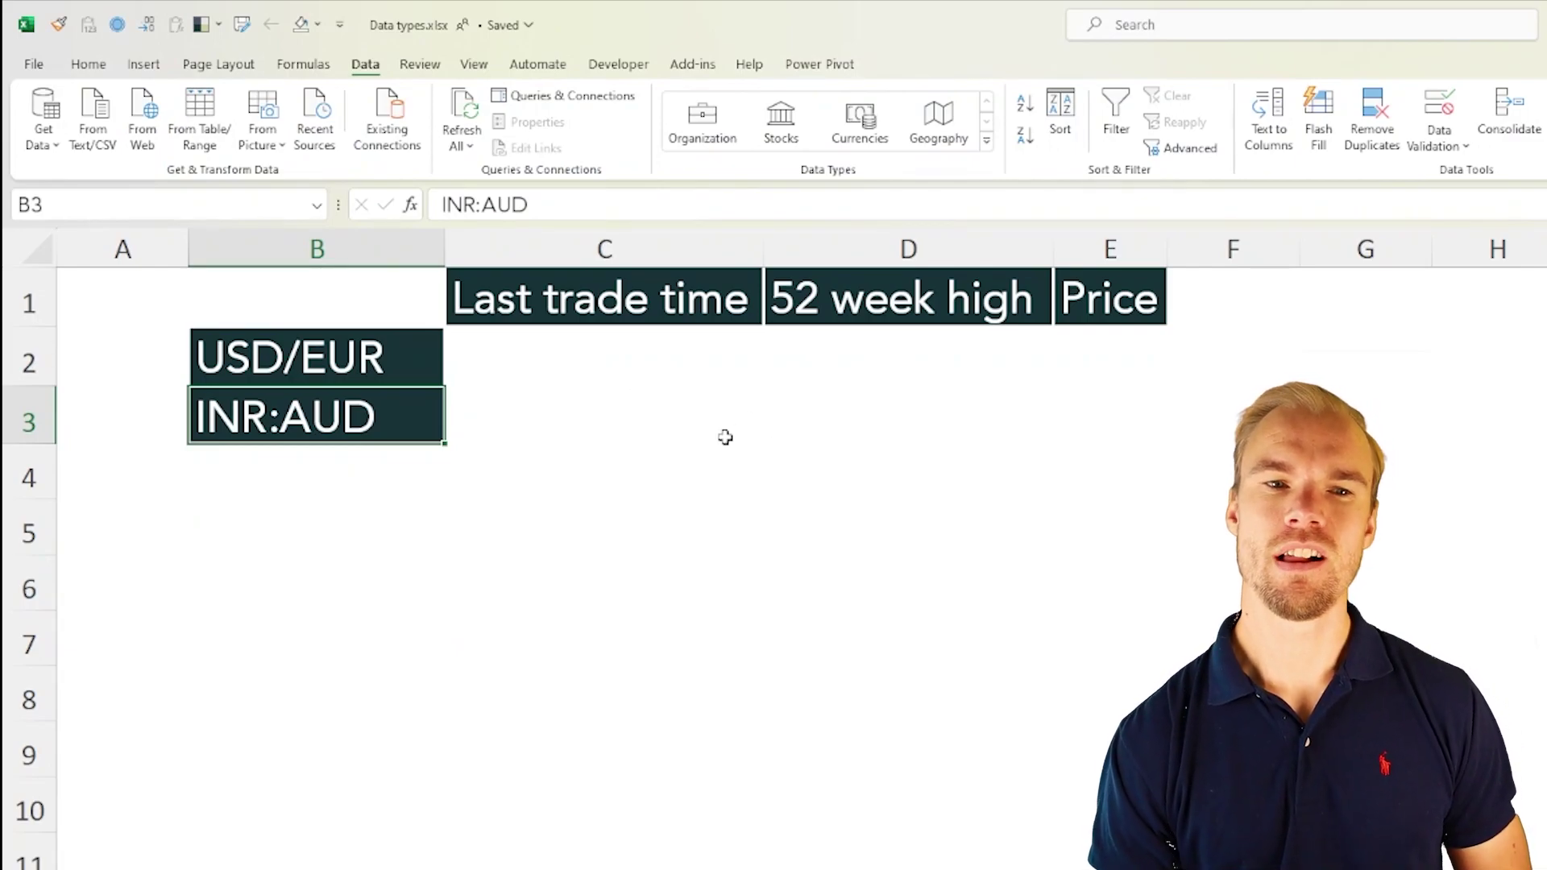
drag(395, 369, 387, 399)
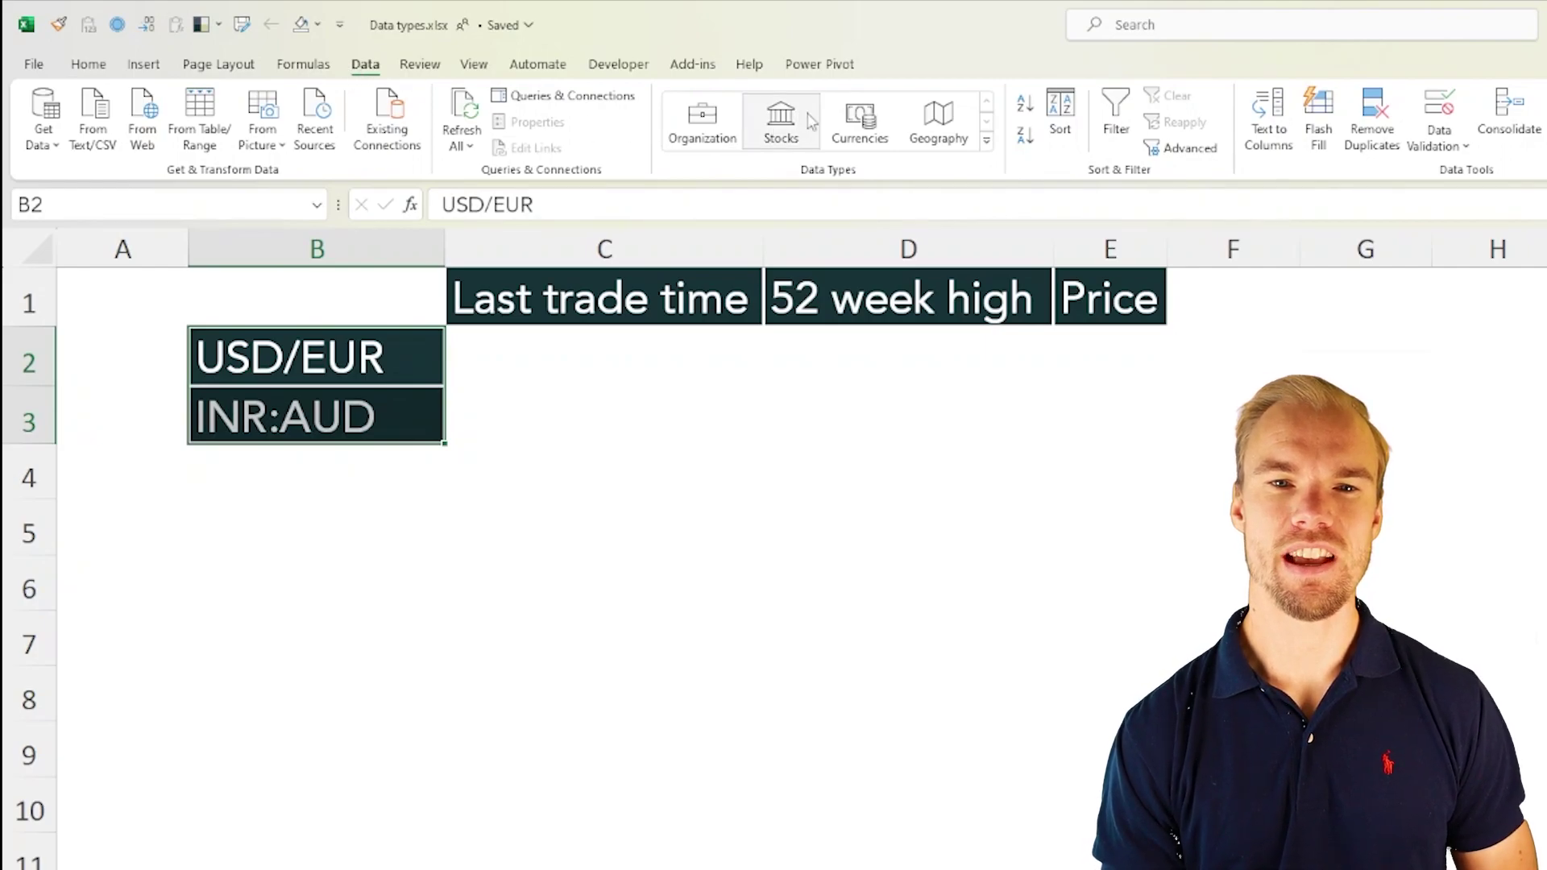
click(877, 128)
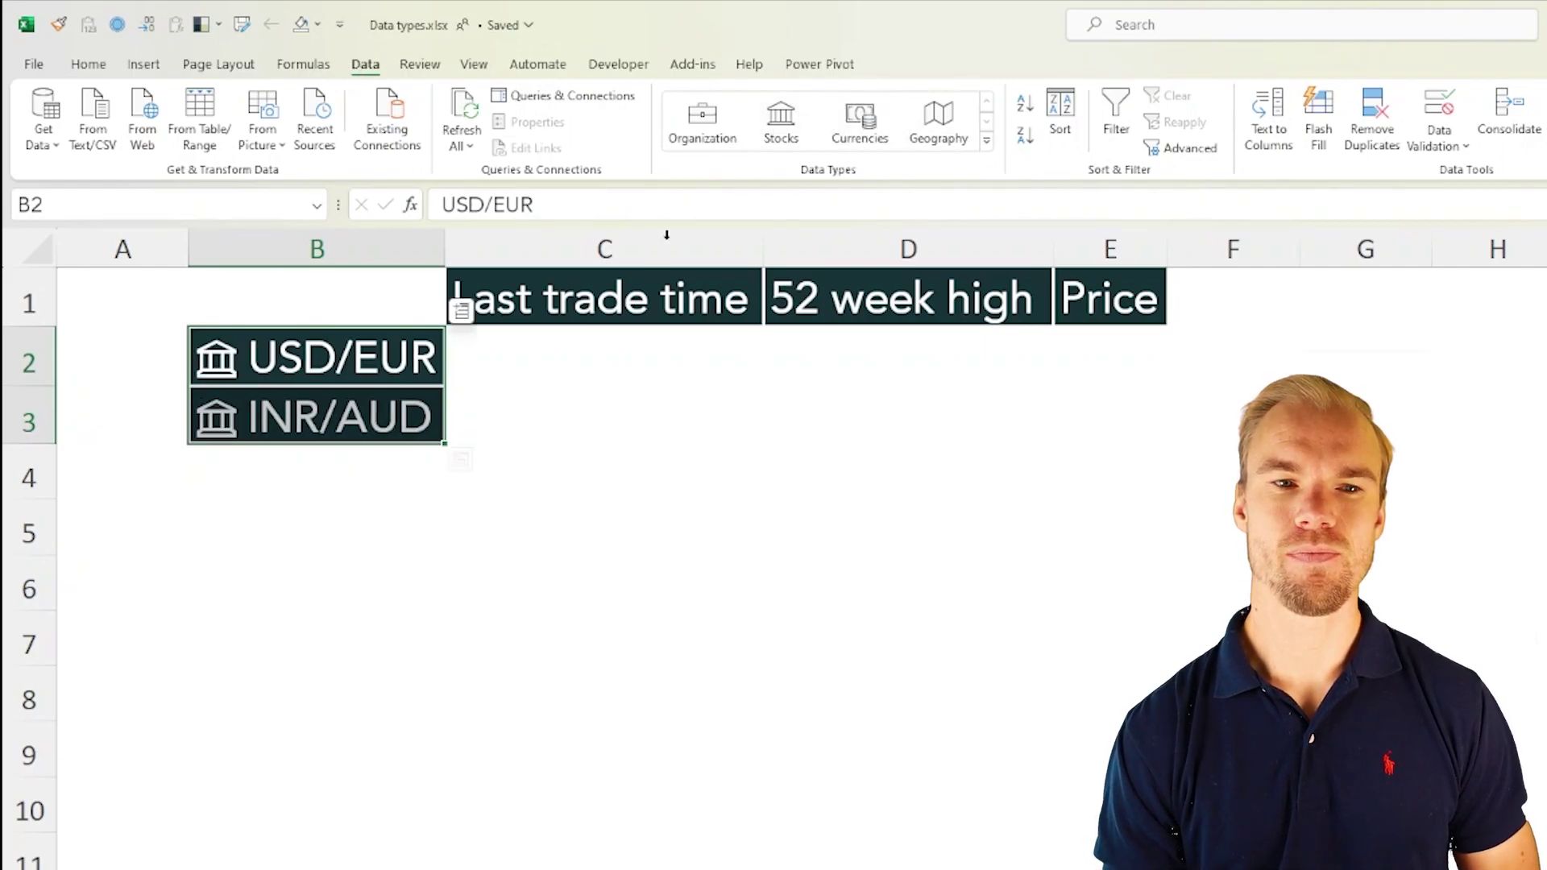
View the exchange-rate data cards for USD/EUR and INR/AUD
click(219, 371)
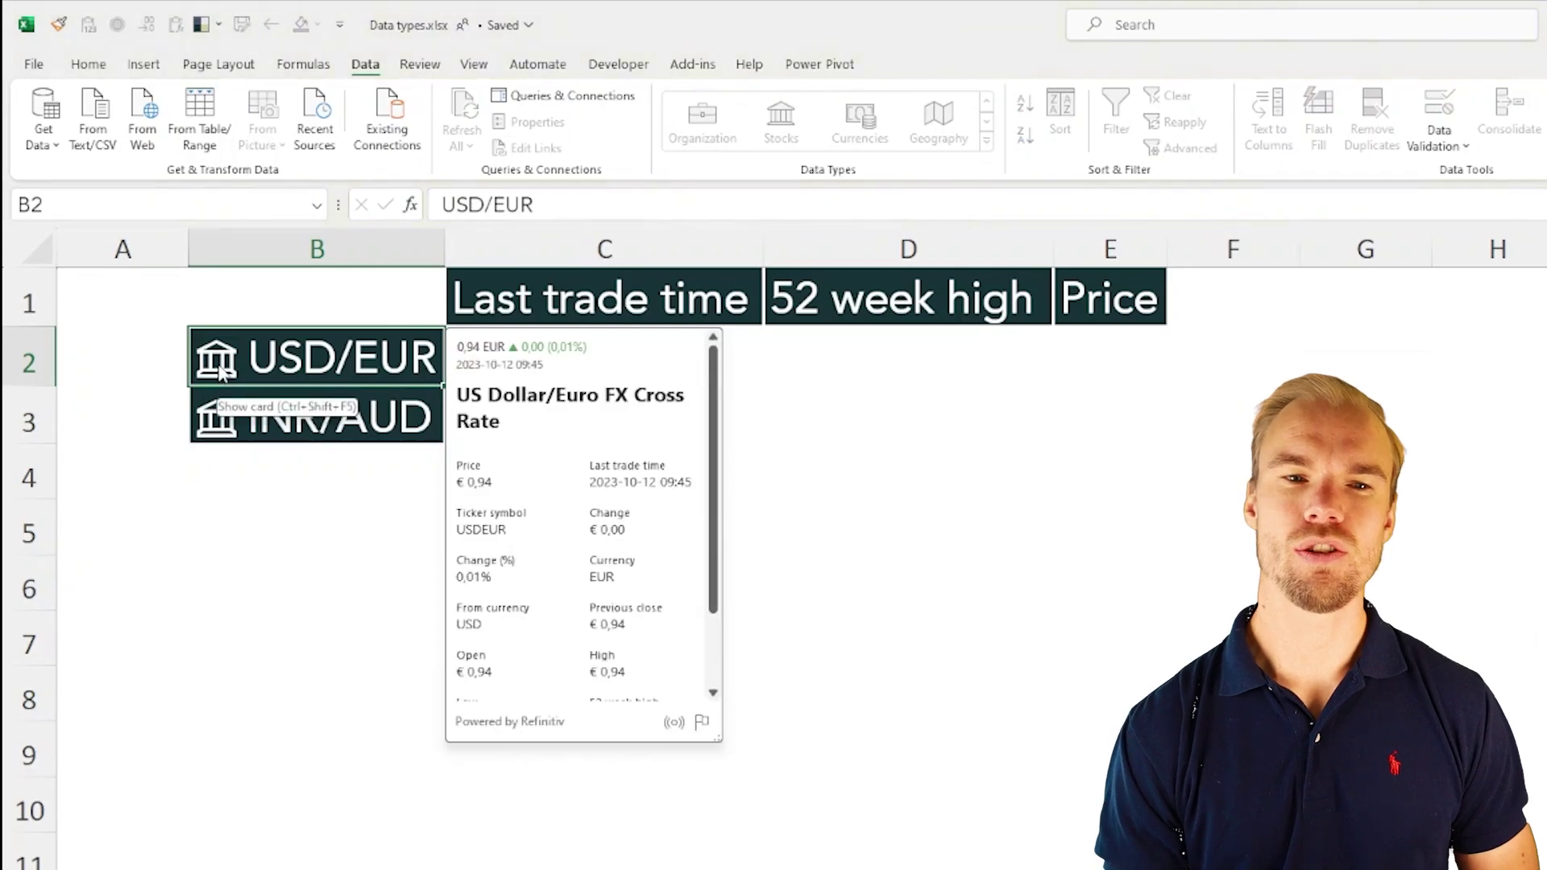
click(212, 423)
click(211, 422)
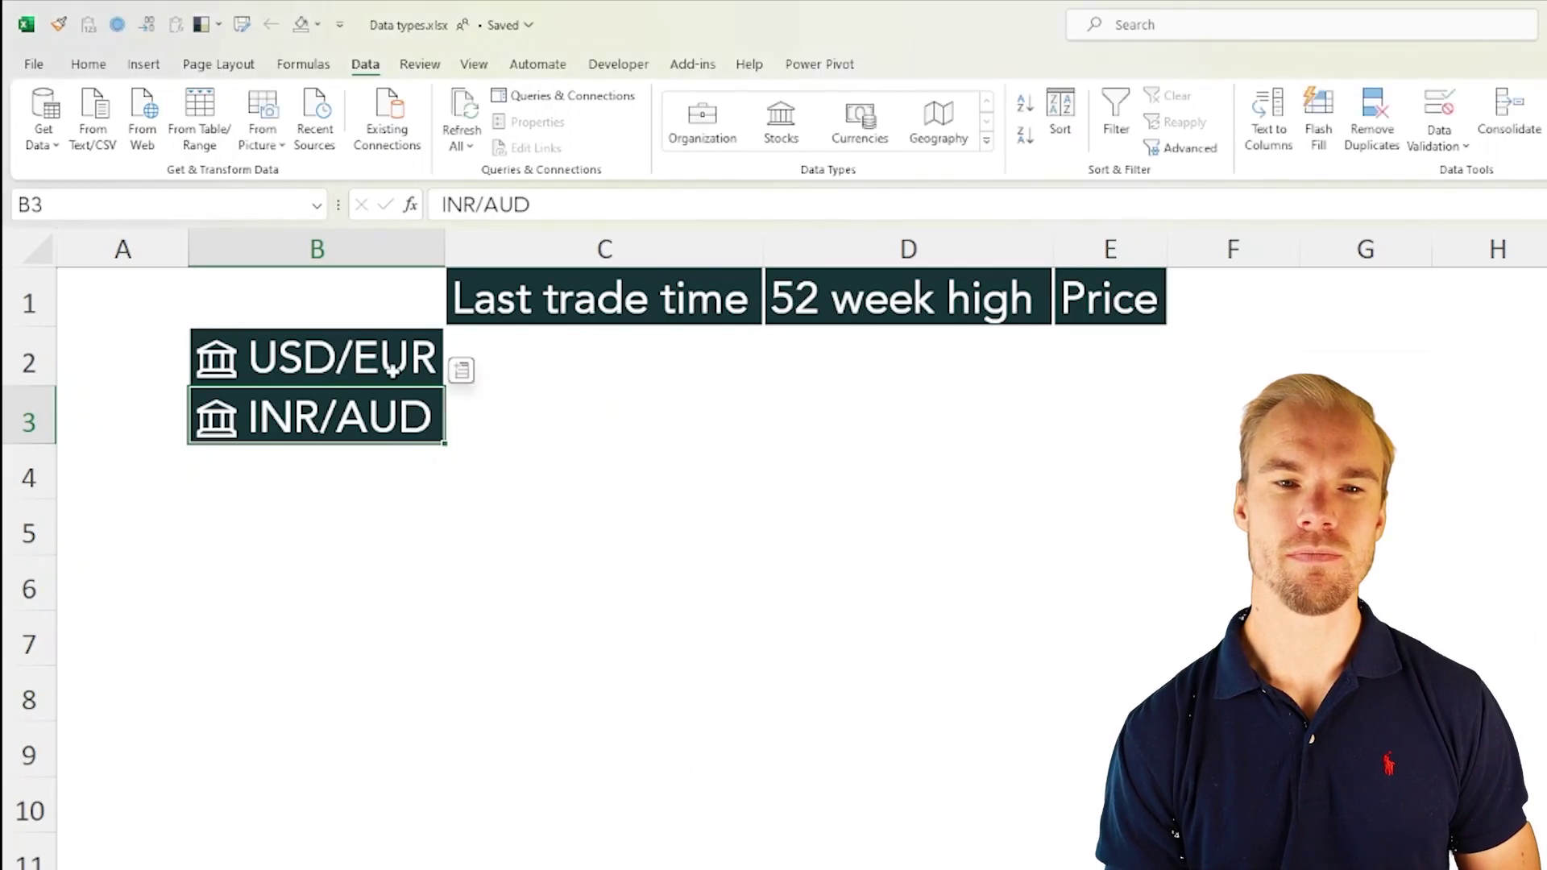
Add Last trade time, 52 week high and Price for both currency pairs into columns C–E
drag(385, 367, 388, 409)
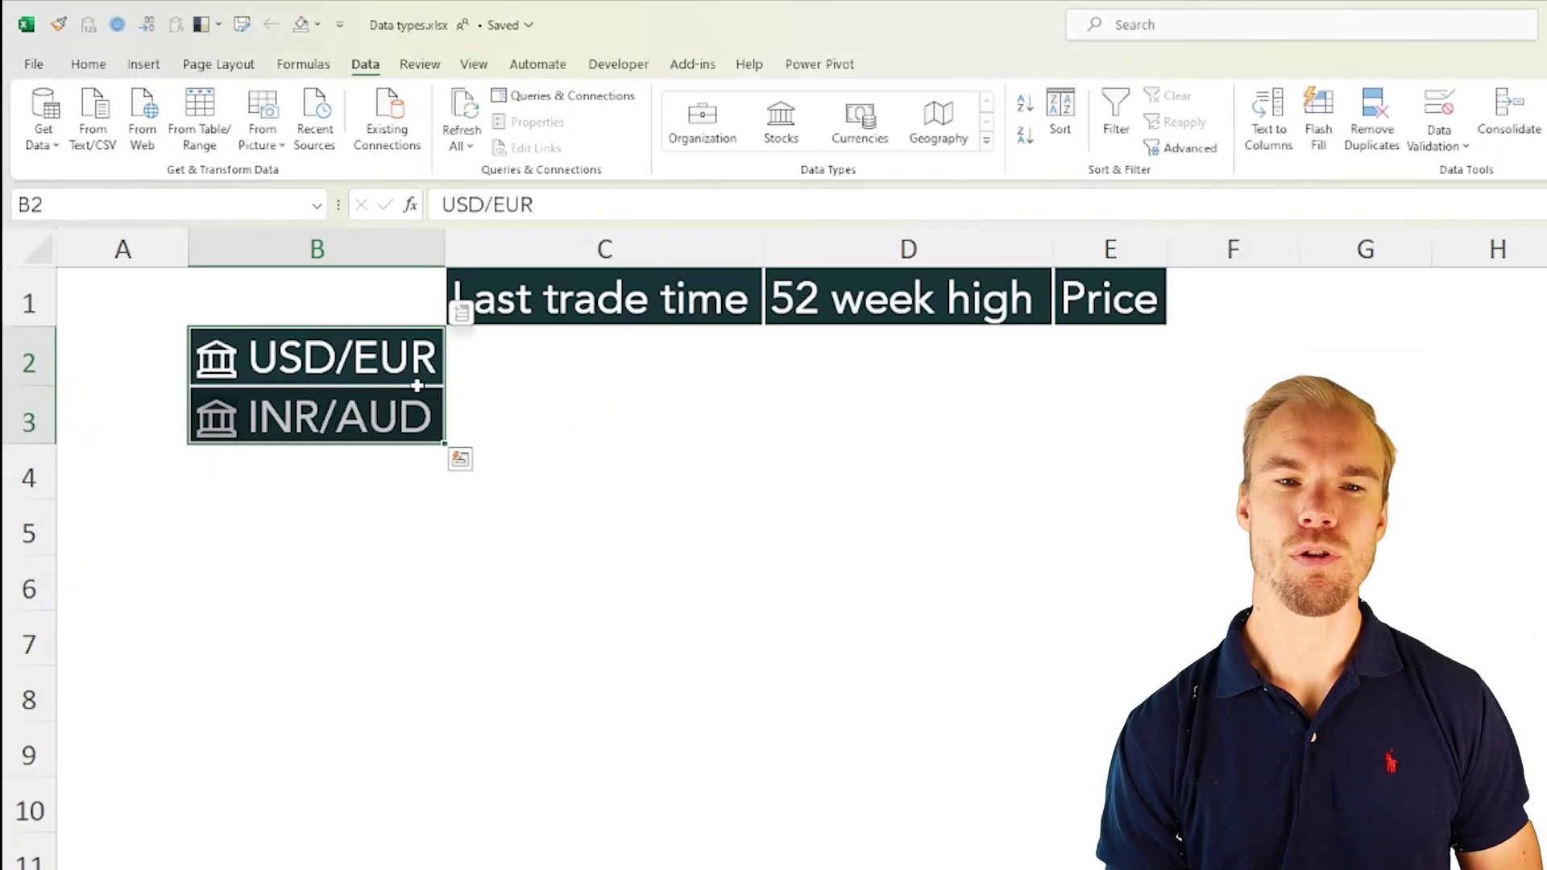
click(462, 316)
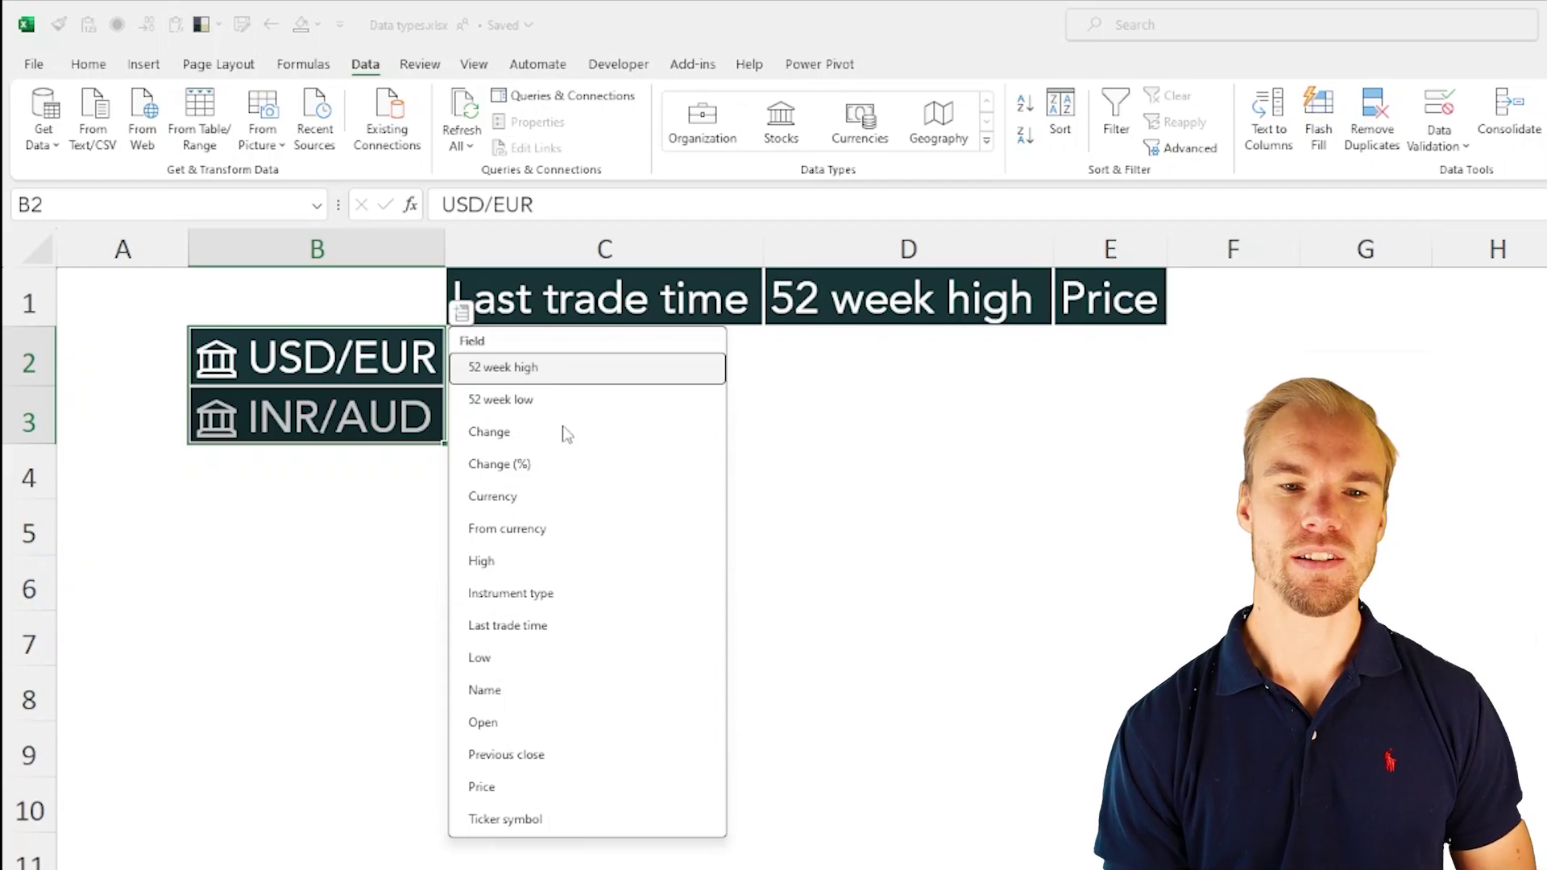
click(548, 635)
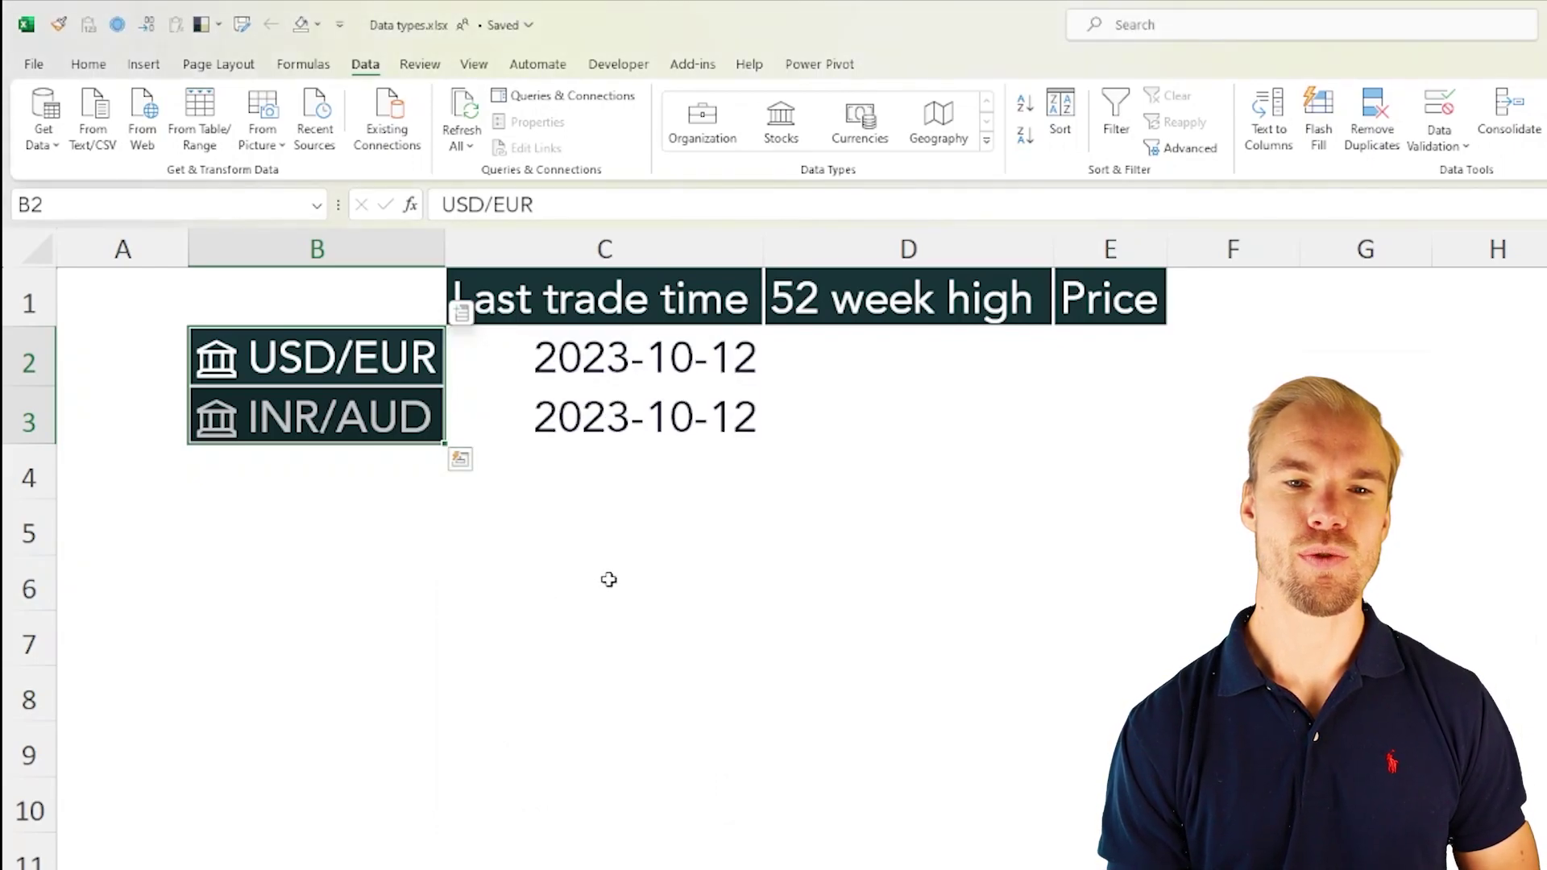
click(462, 314)
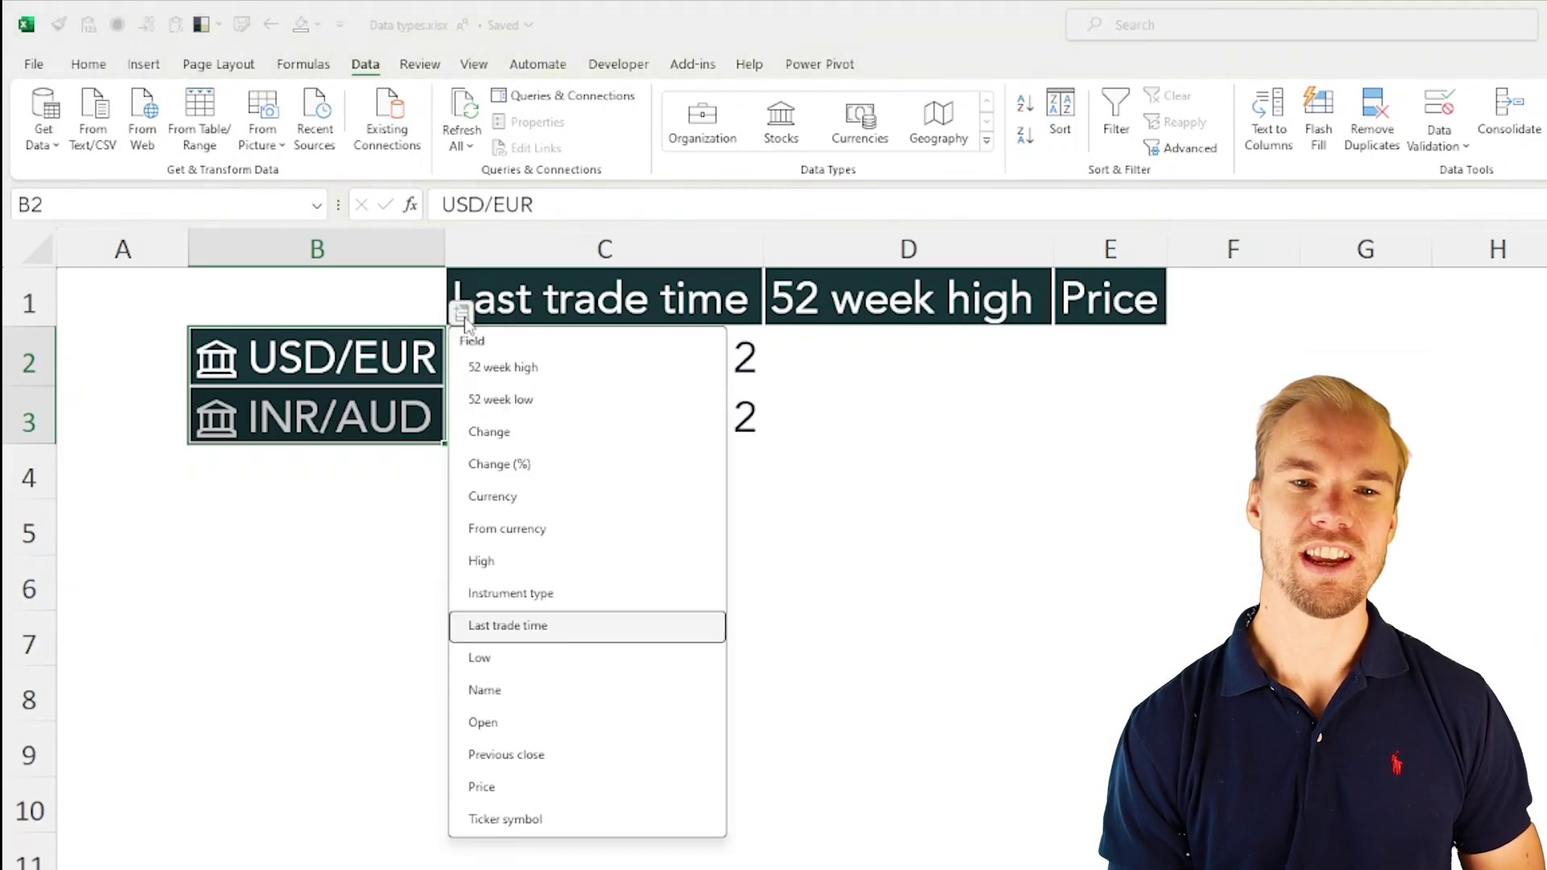
click(510, 369)
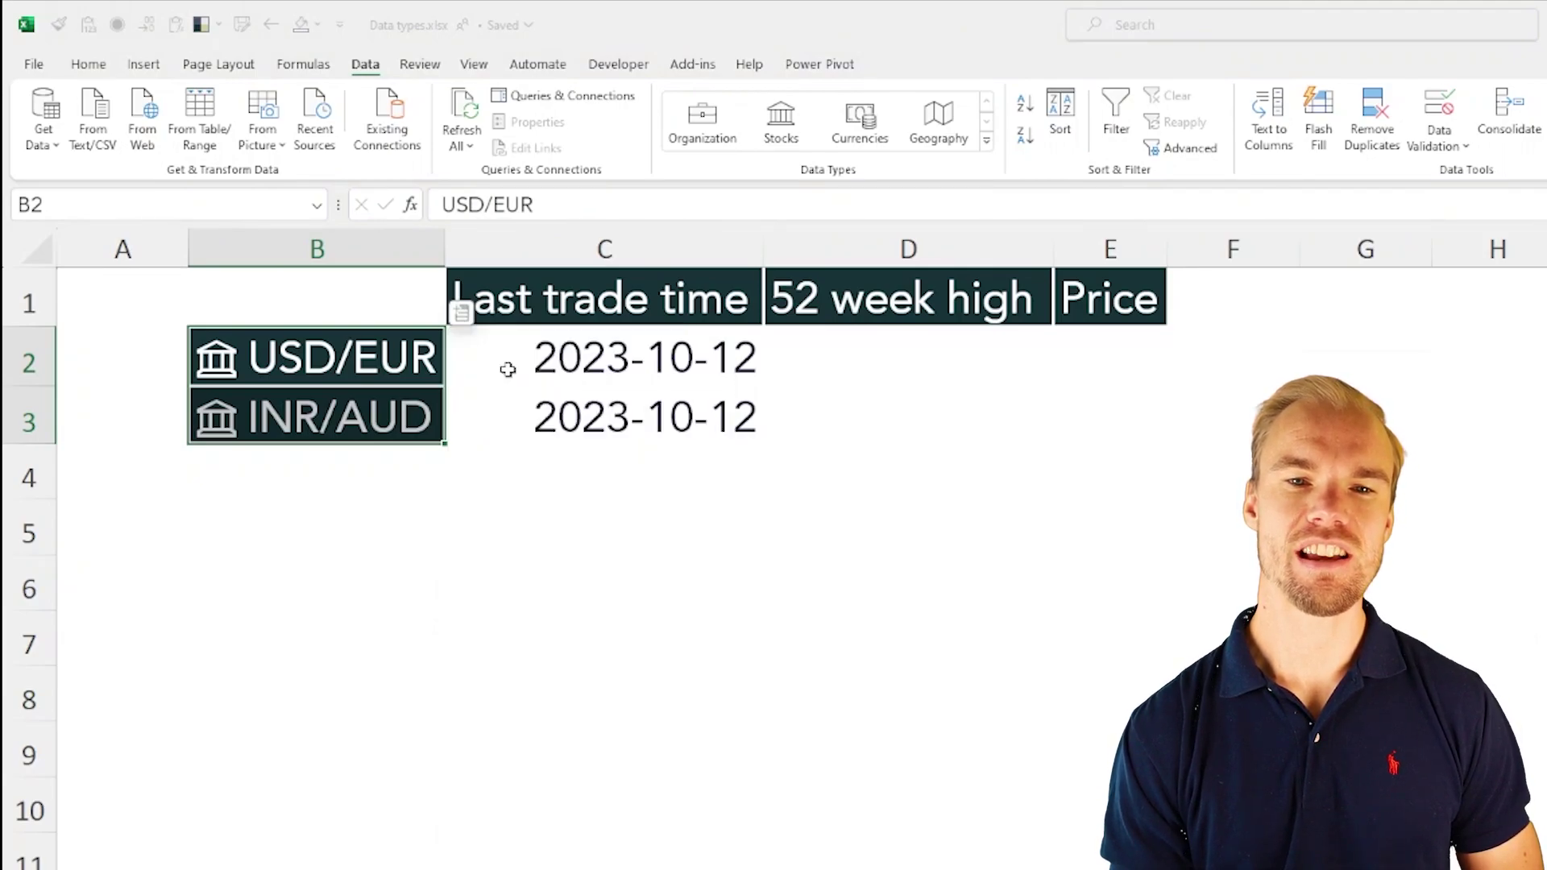
click(462, 314)
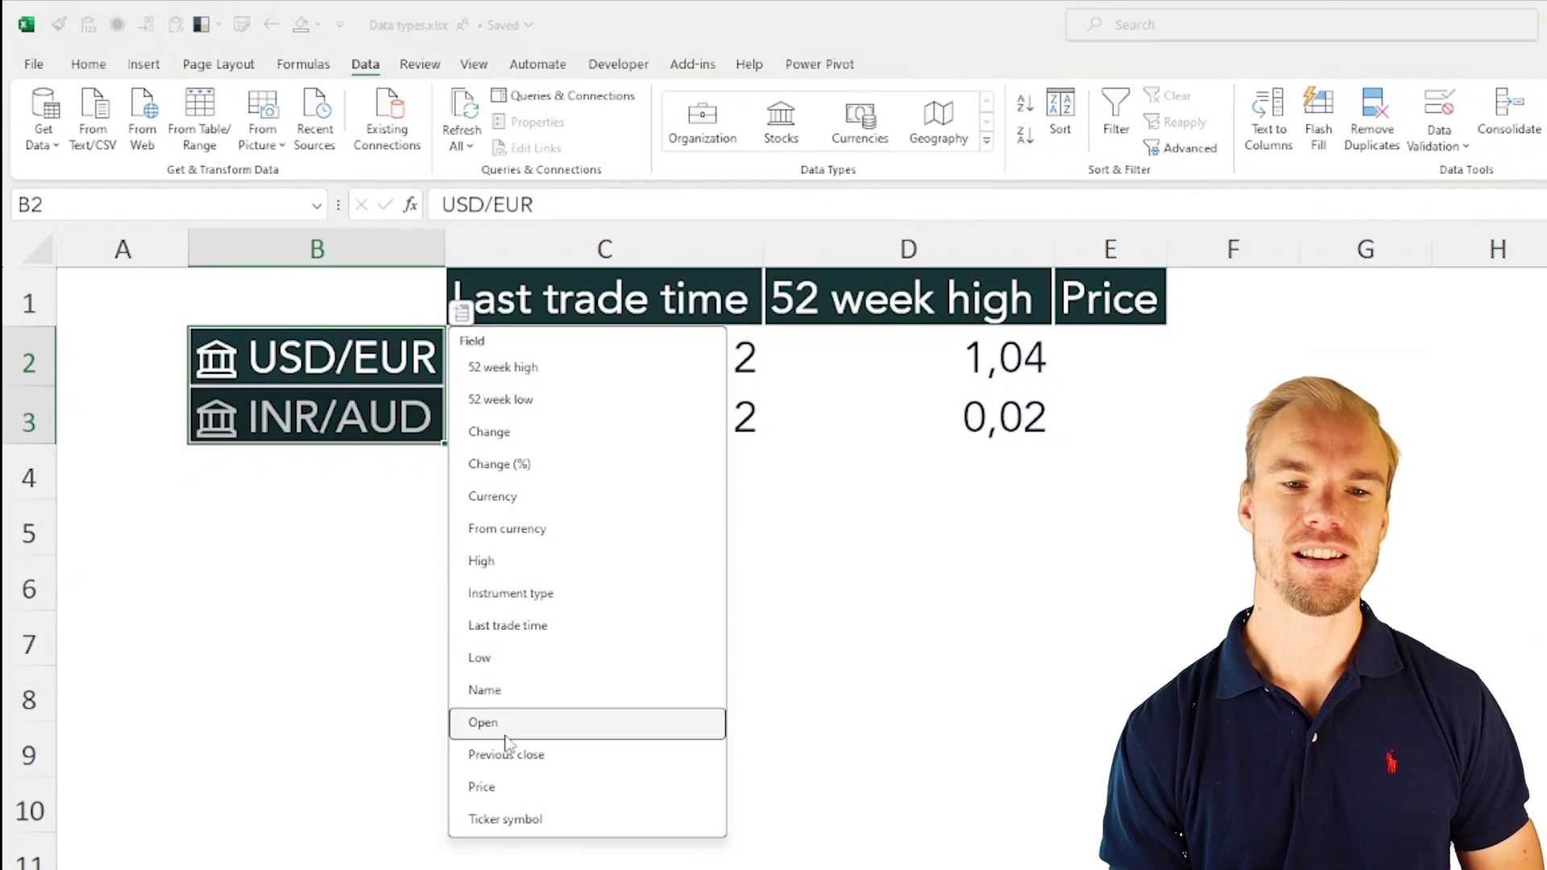
click(532, 793)
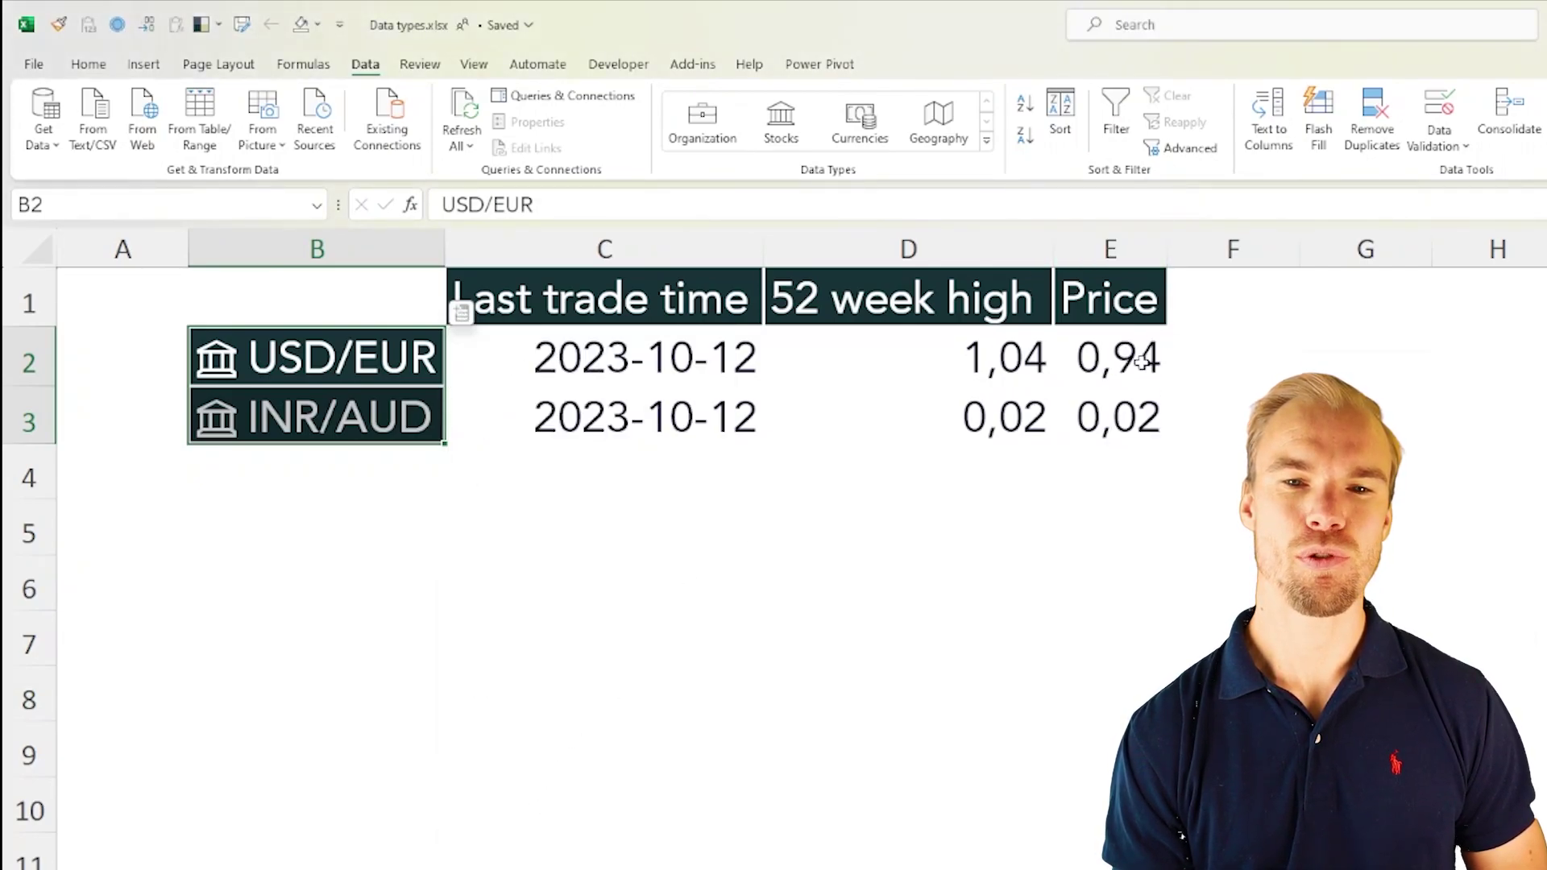
click(1218, 369)
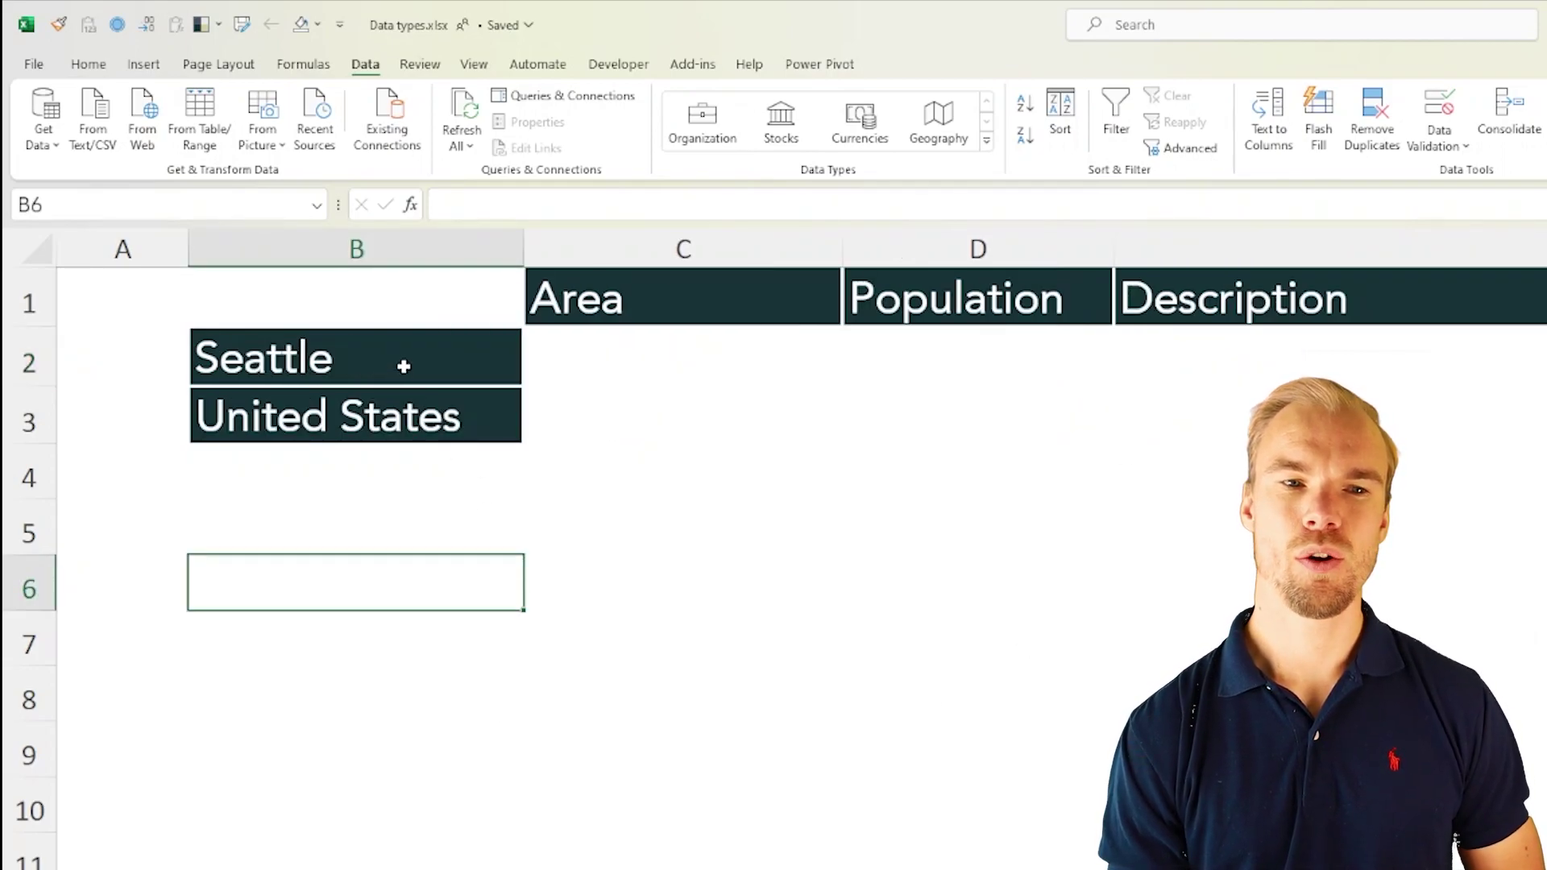
Convert Seattle and United States in B2:B3 to the Geography data type
drag(404, 360, 404, 404)
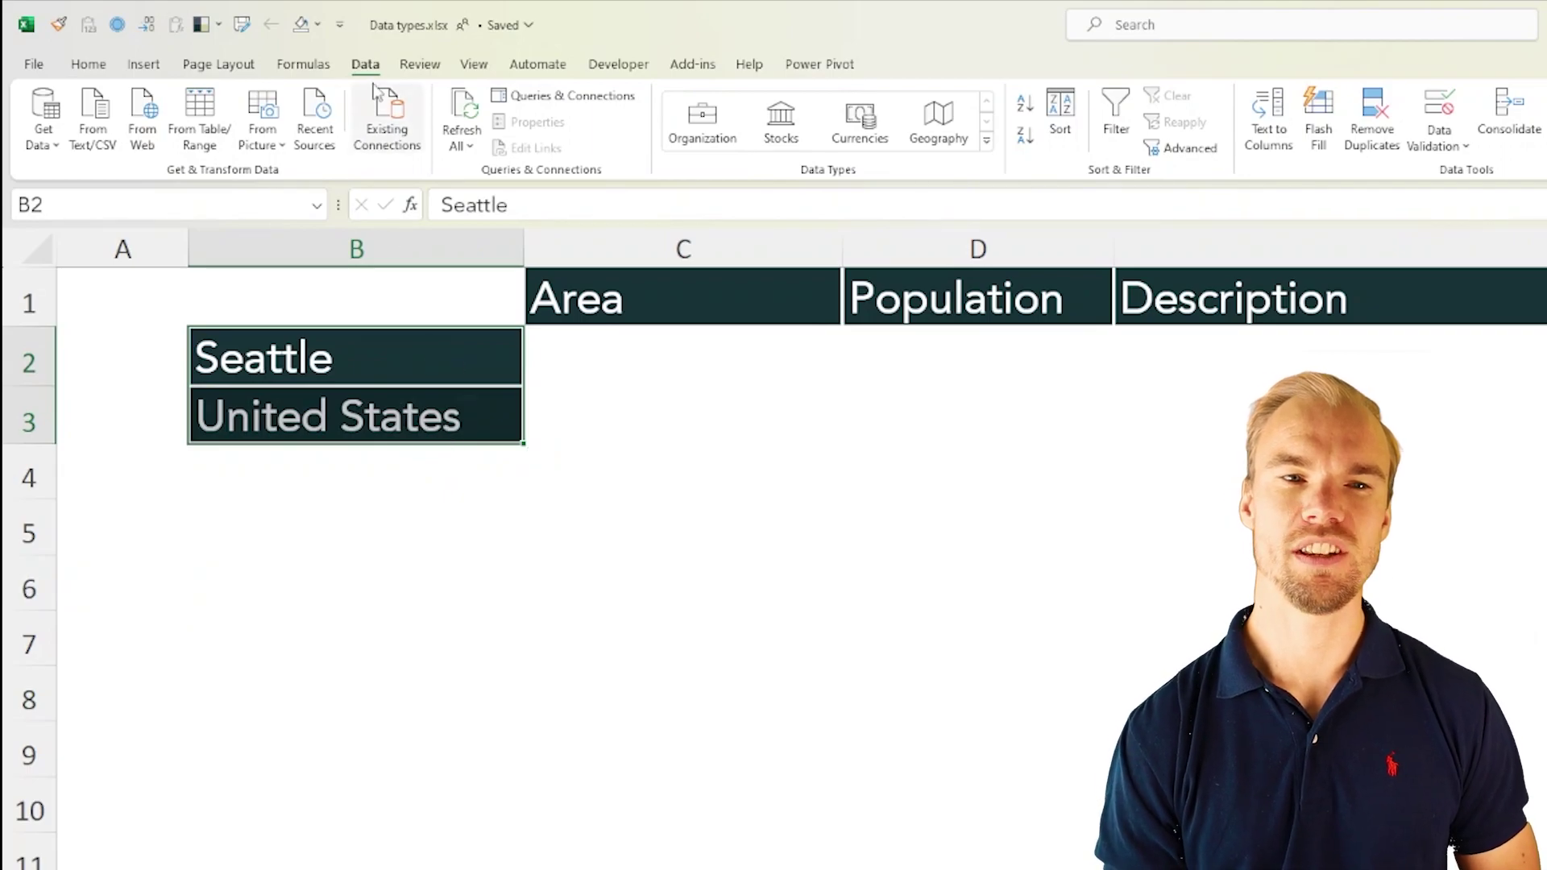
click(939, 121)
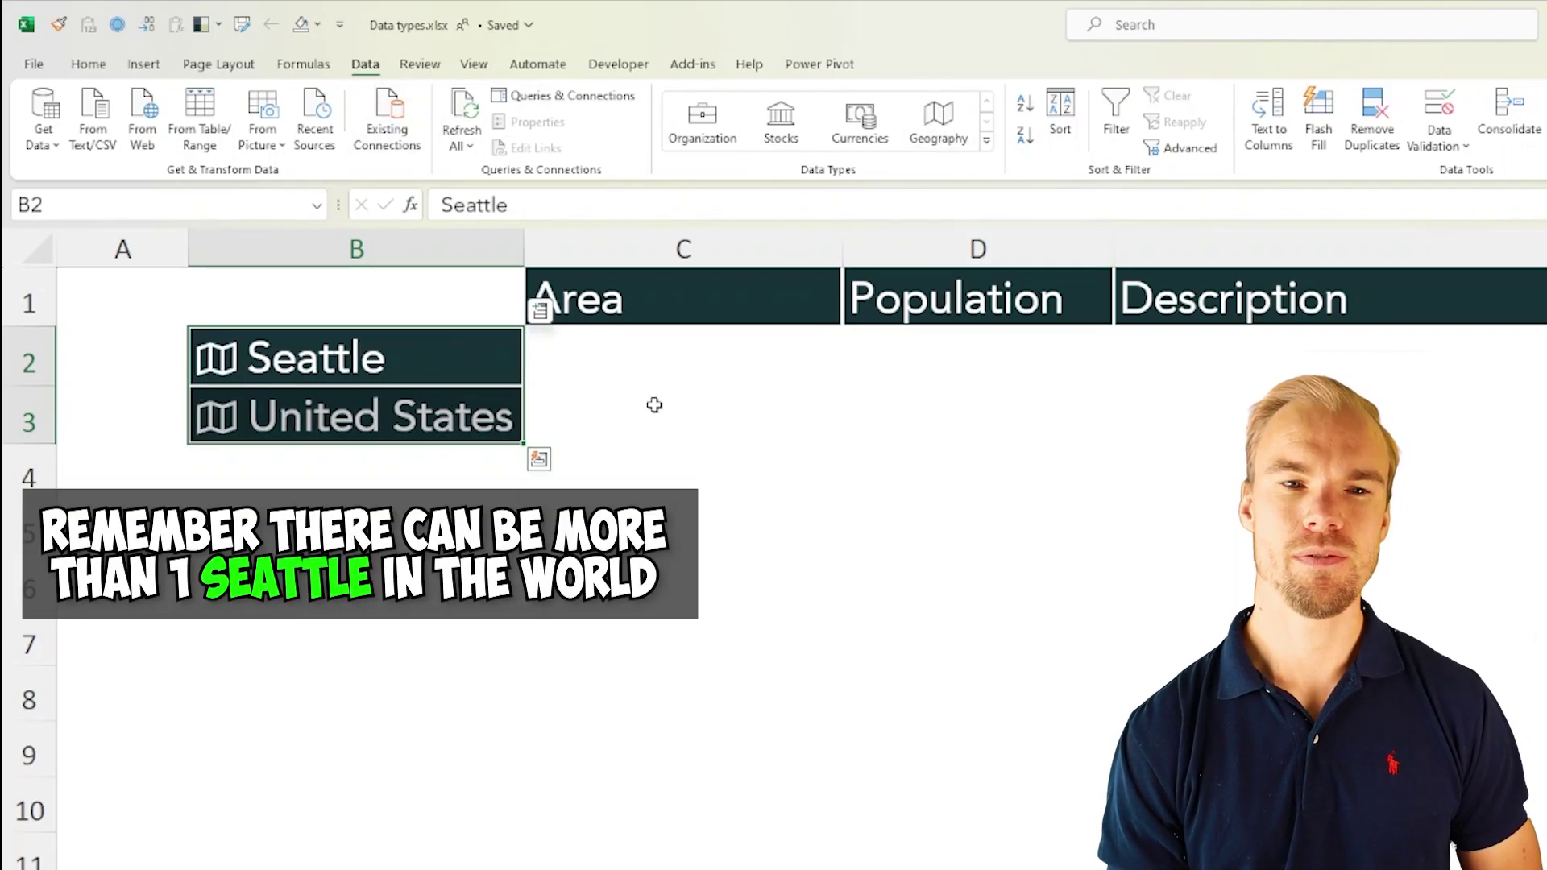
drag(332, 360, 395, 415)
click(540, 311)
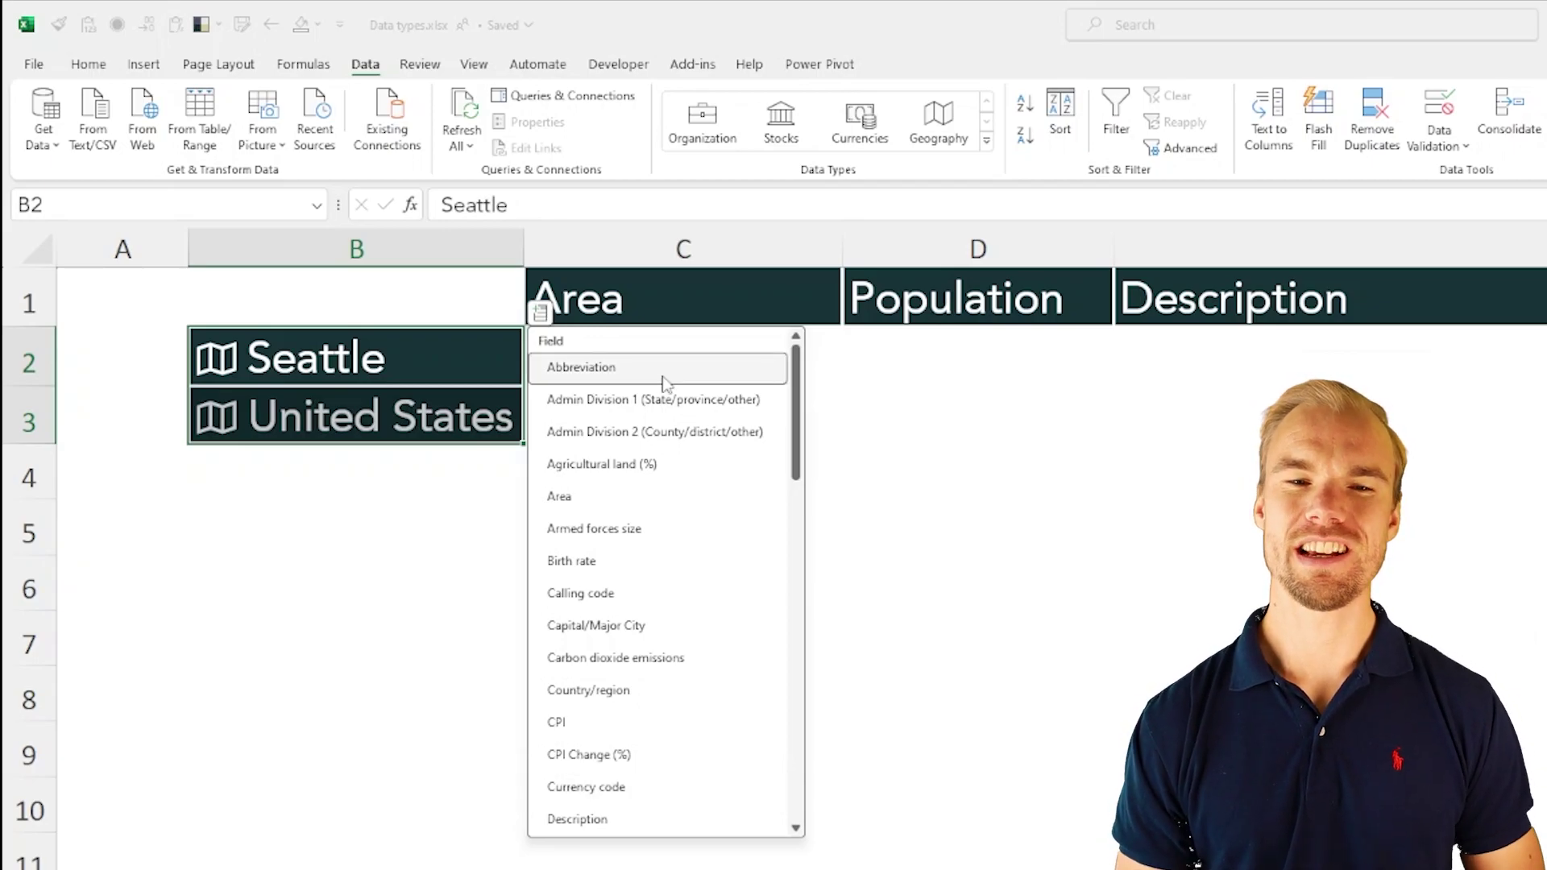
Add Area, Population and Description fields for Seattle and United States, checking E2's description
click(675, 500)
click(539, 312)
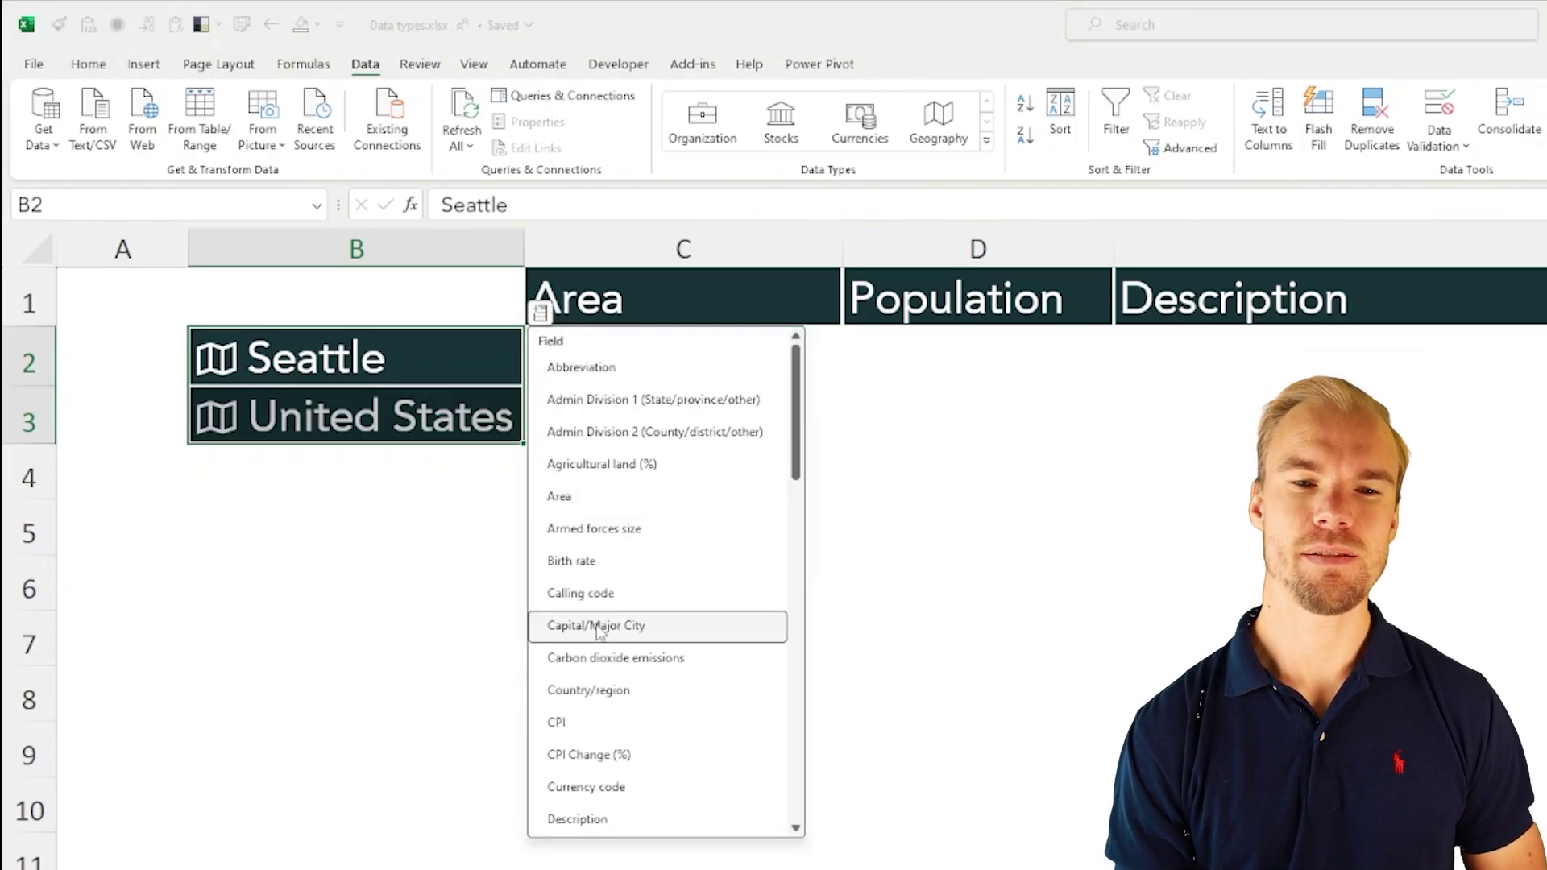
scroll(621, 642, down, 3)
scroll(625, 645, down, 8)
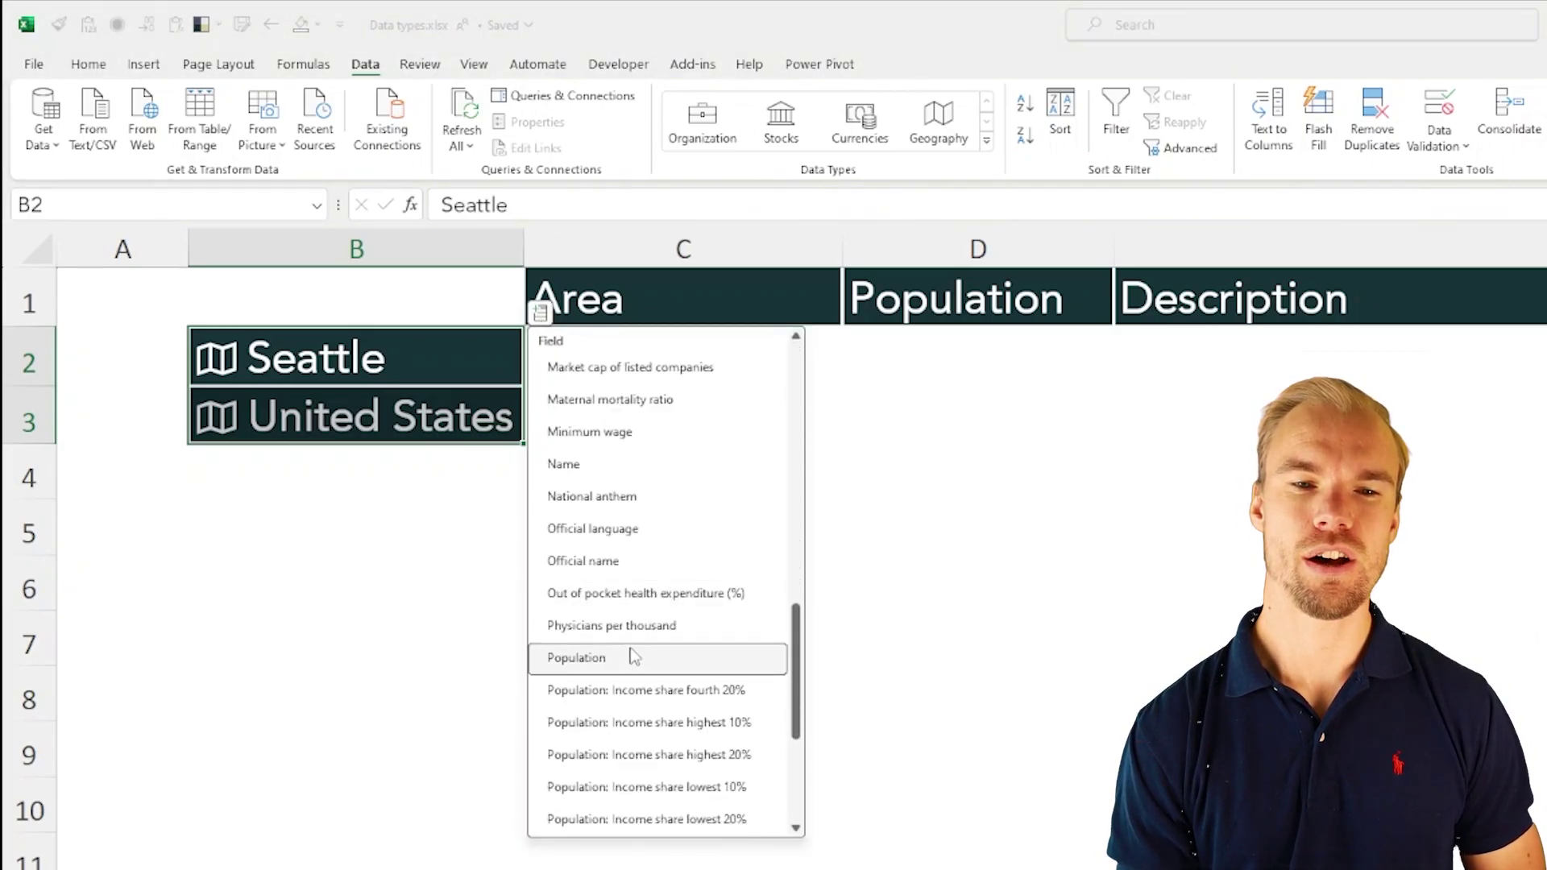
click(631, 657)
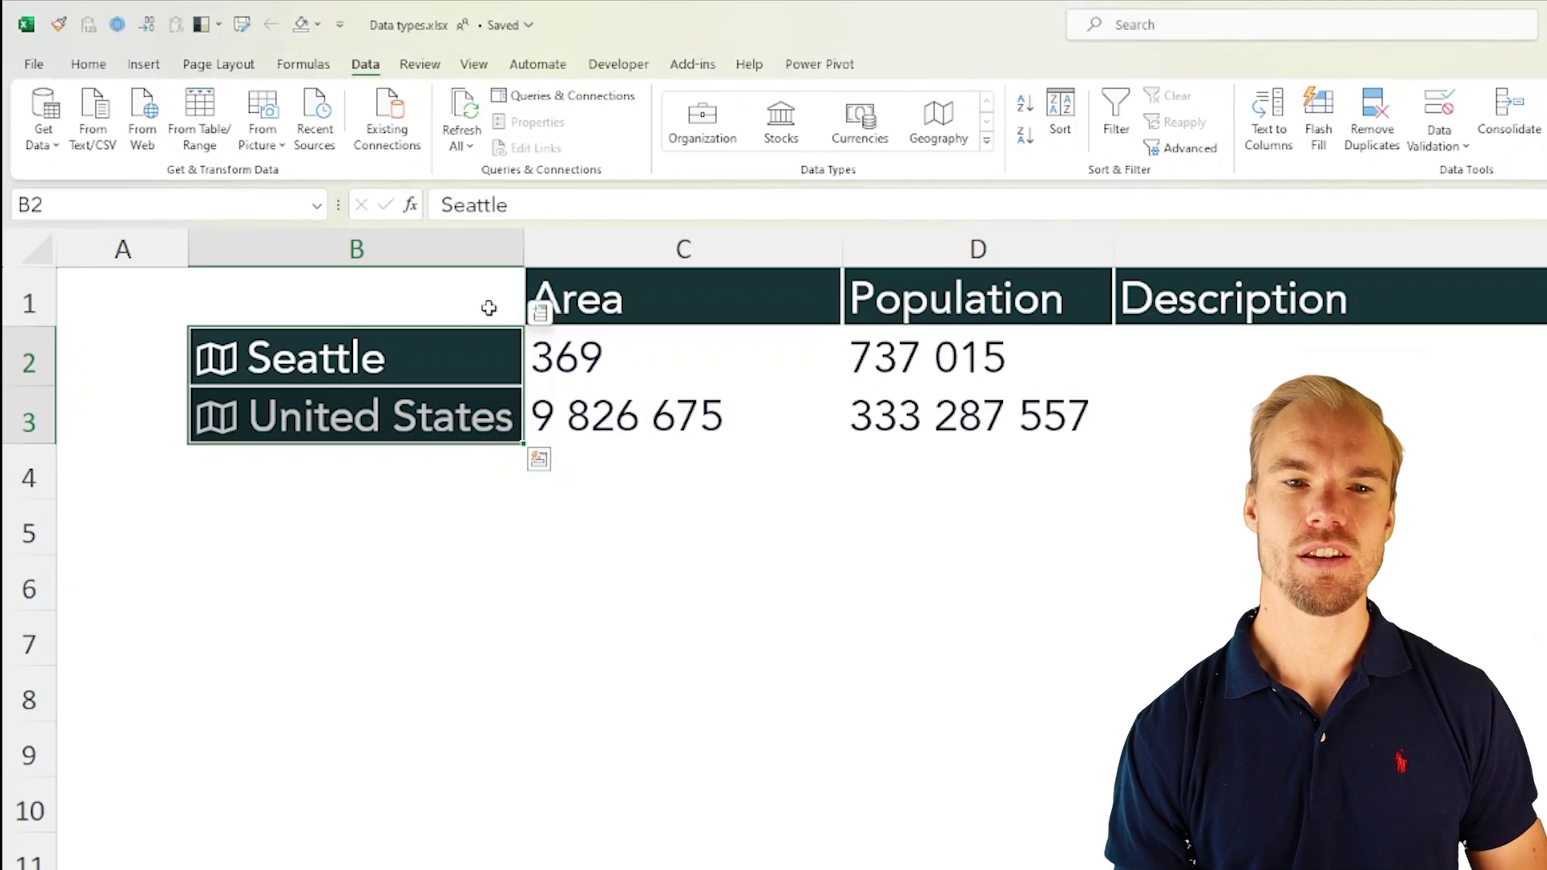
click(540, 314)
scroll(644, 524, up, 10)
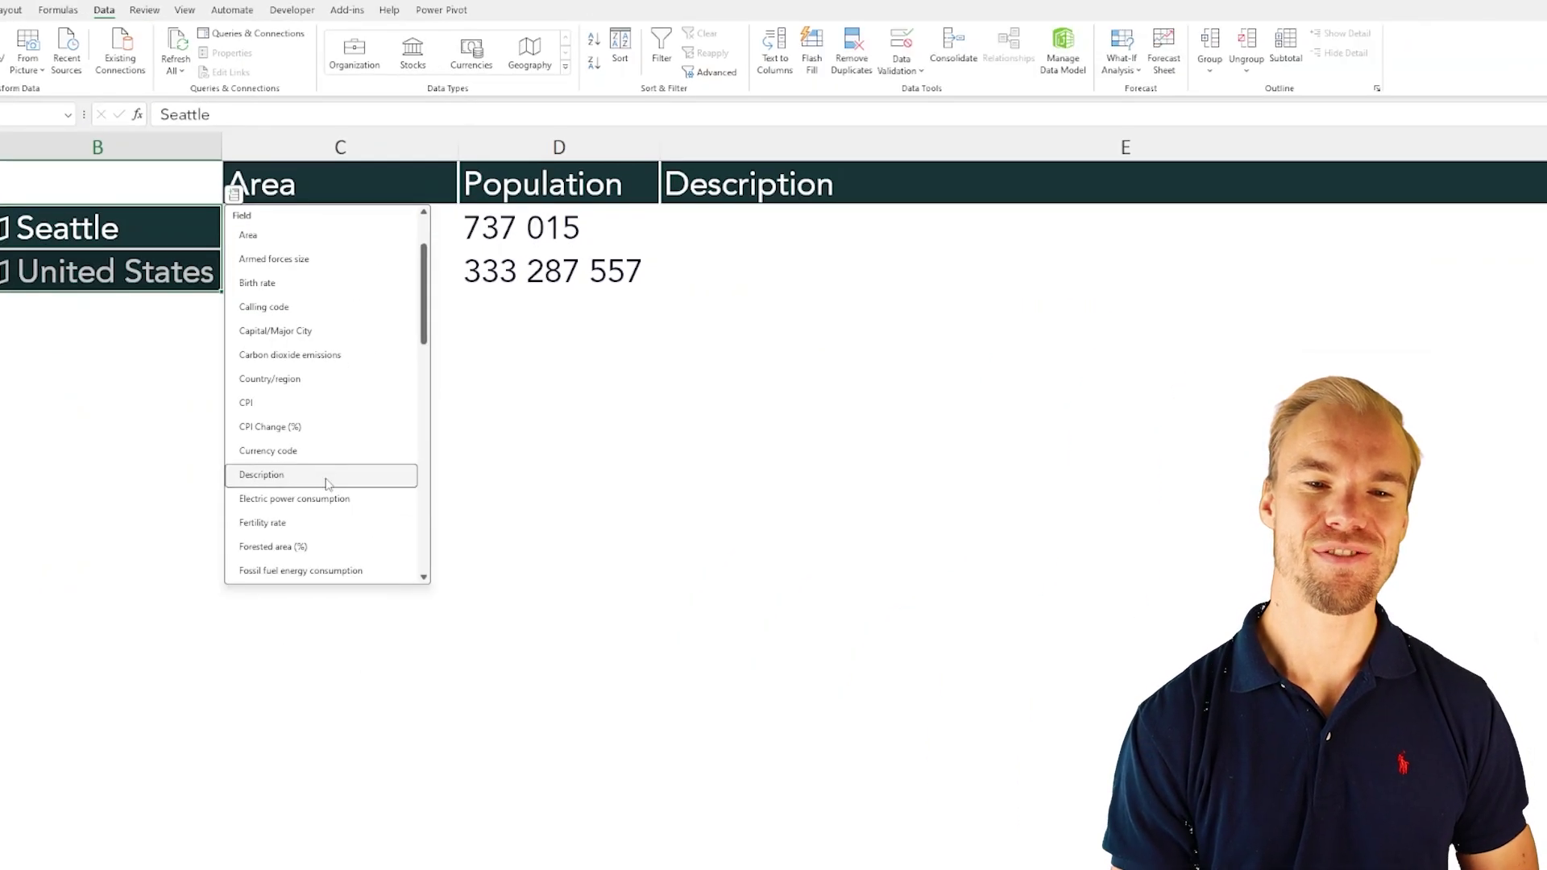
click(370, 481)
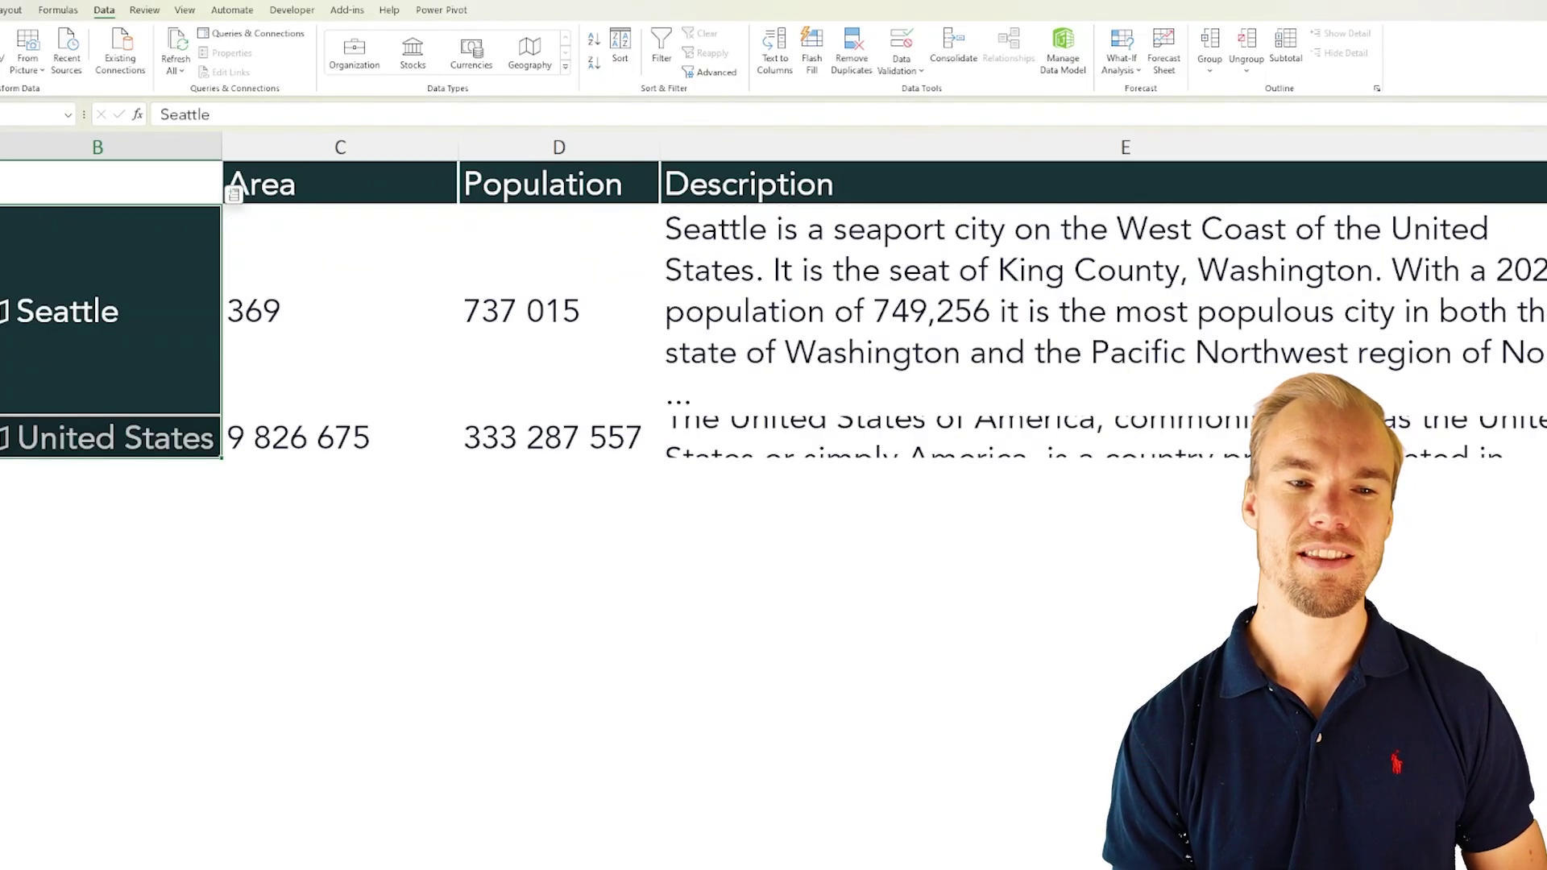
click(791, 286)
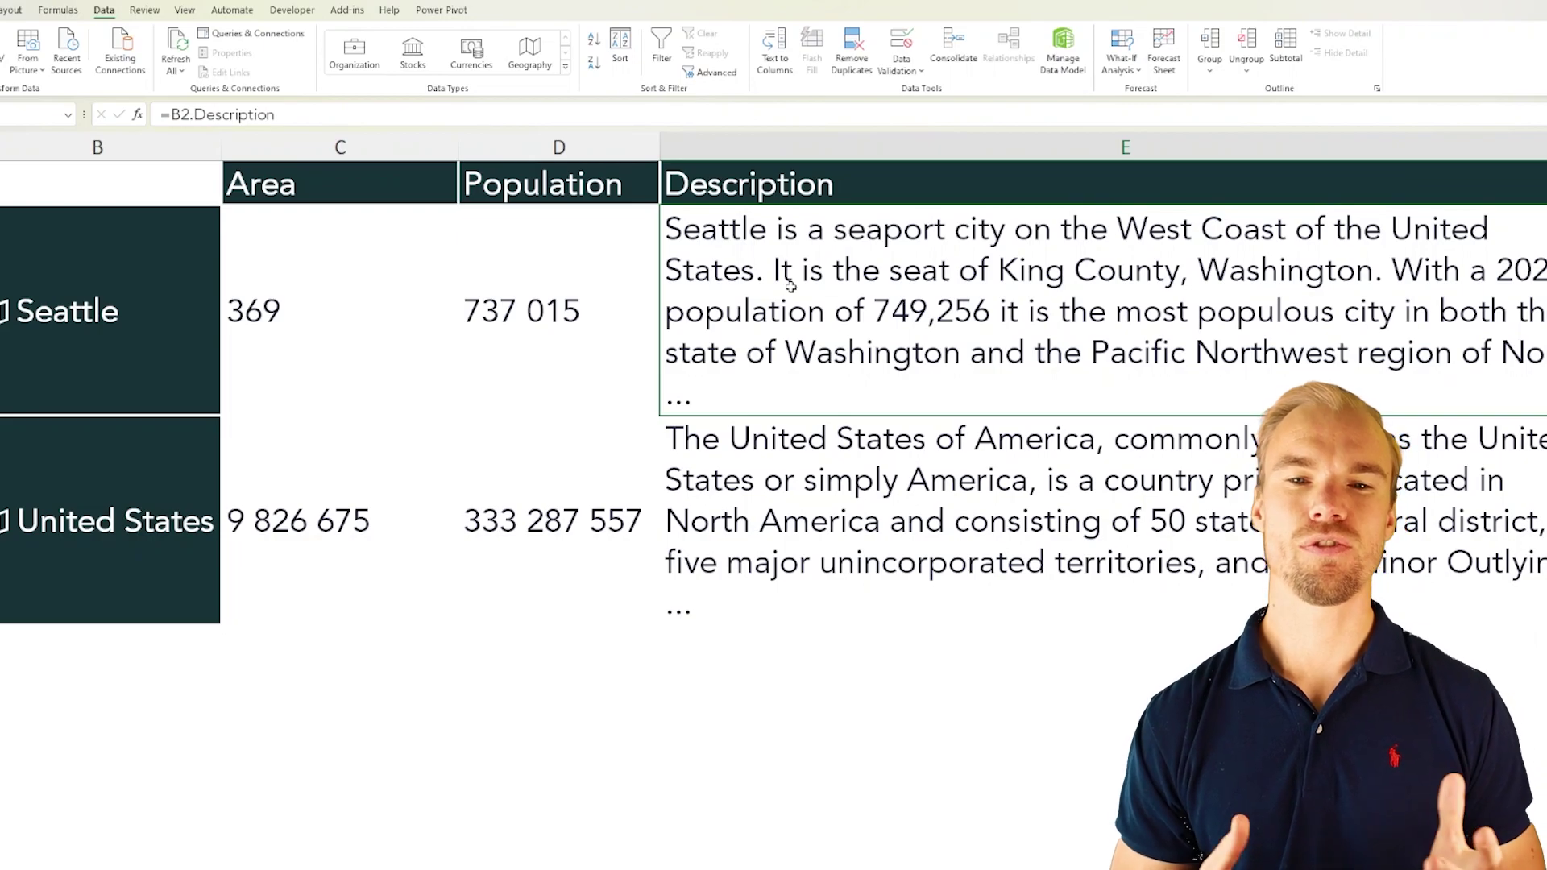
drag(338, 310, 387, 473)
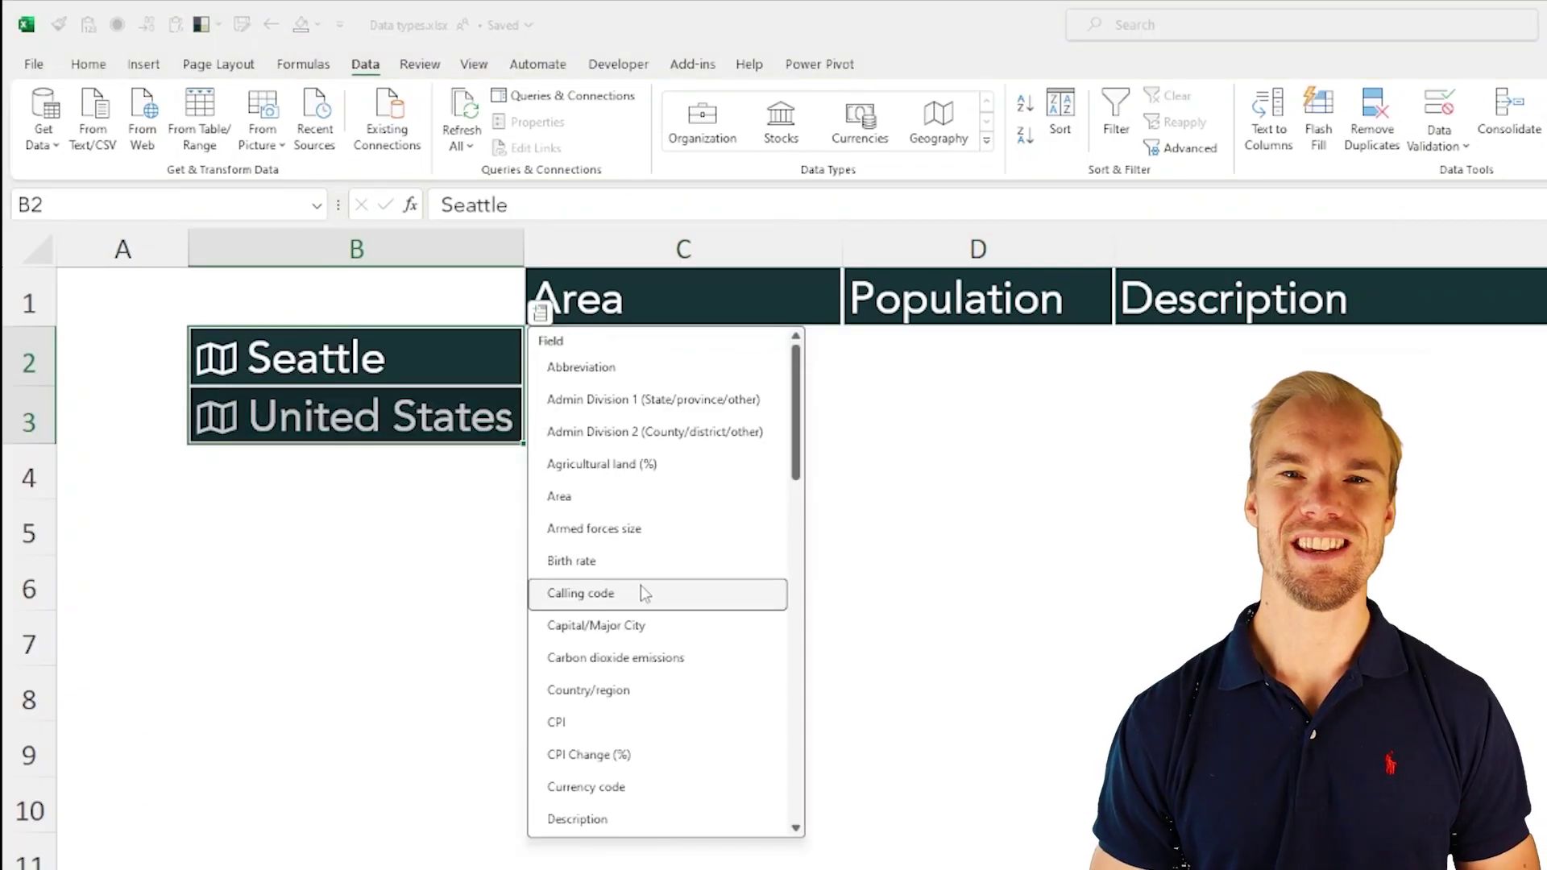
Add the Image field to column C and check the Seattle photo and US flag
scroll(657, 592, down, 4)
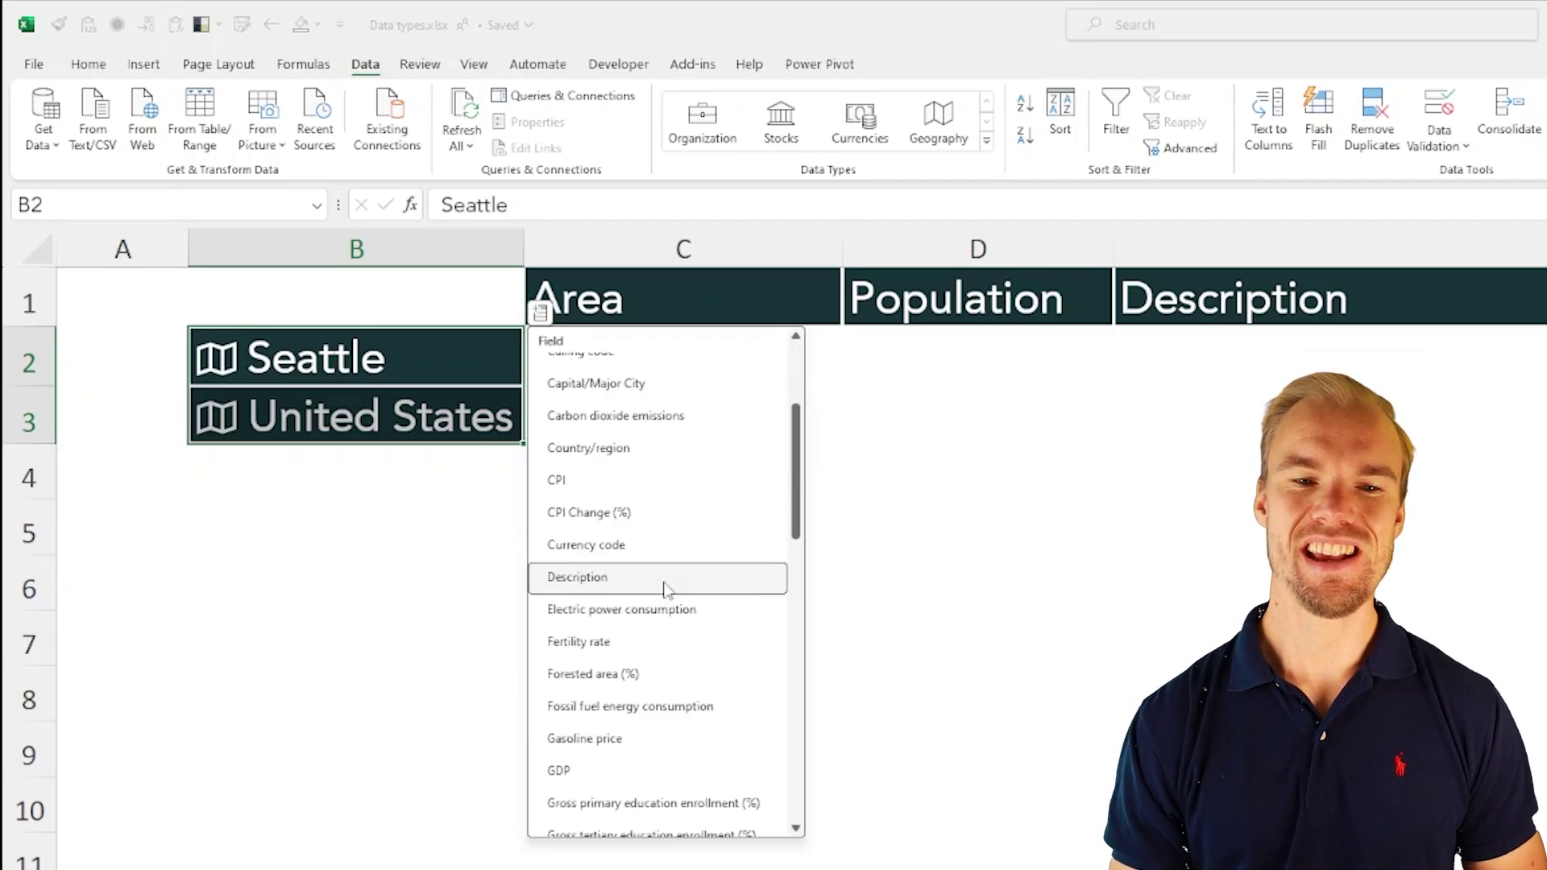
scroll(661, 597, down, 1)
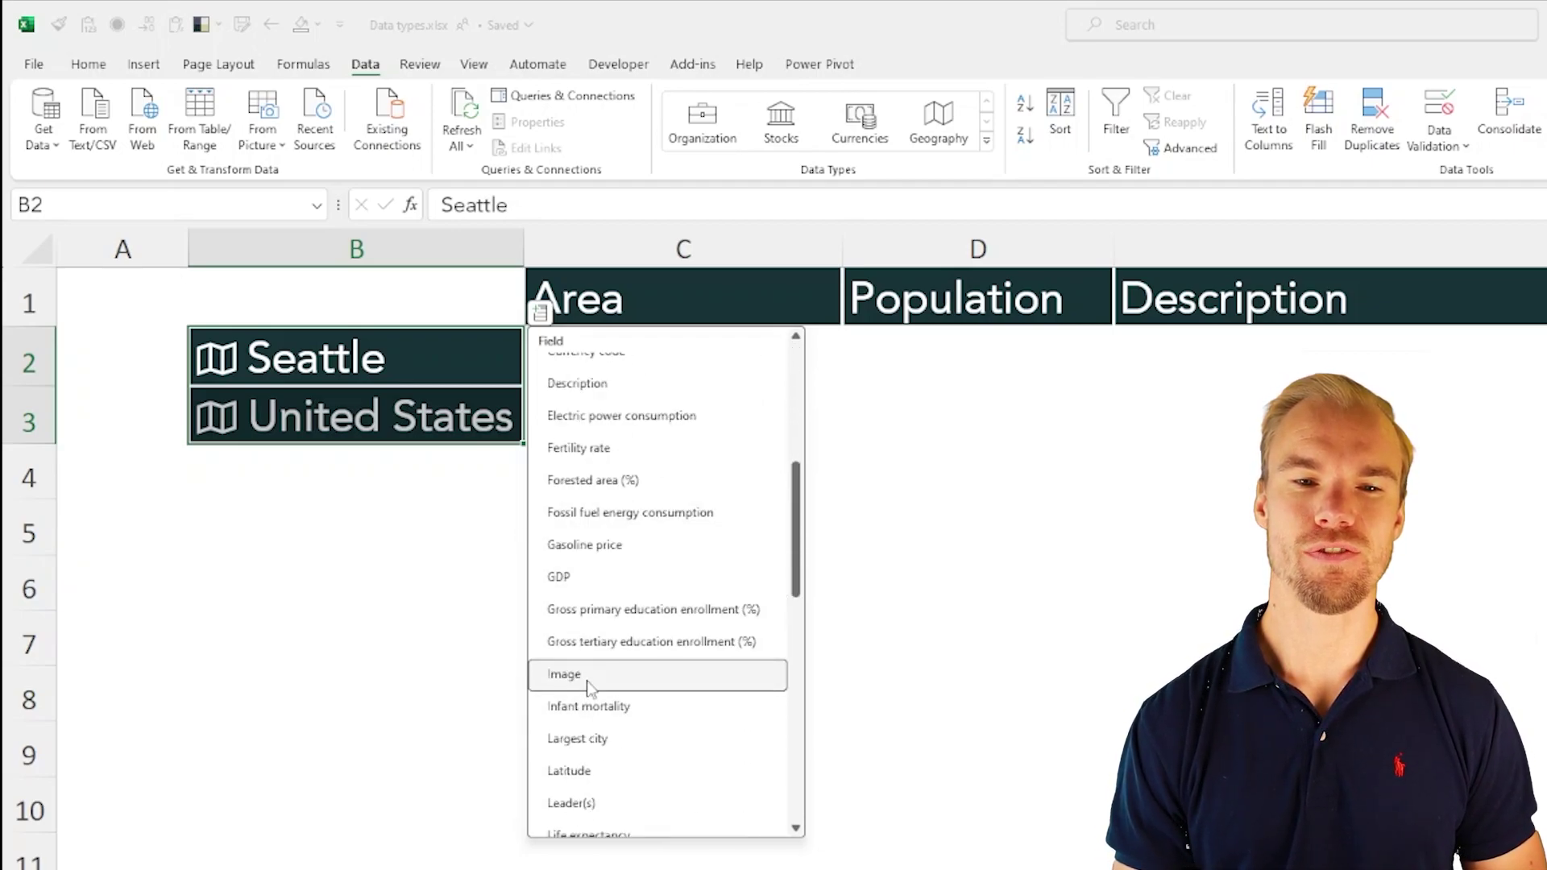
click(588, 682)
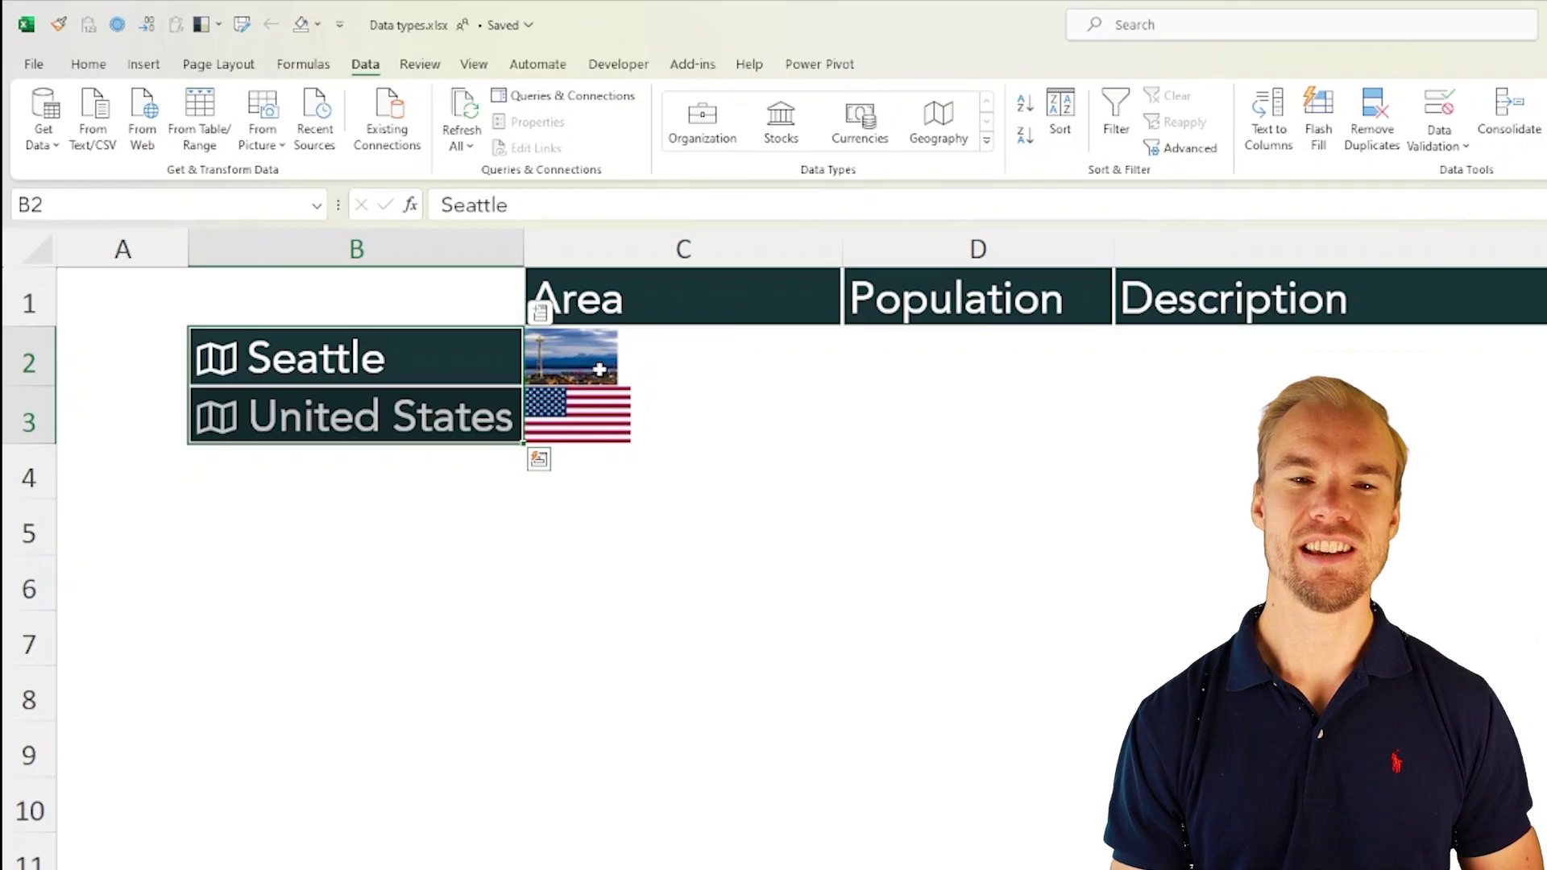
click(622, 399)
click(607, 360)
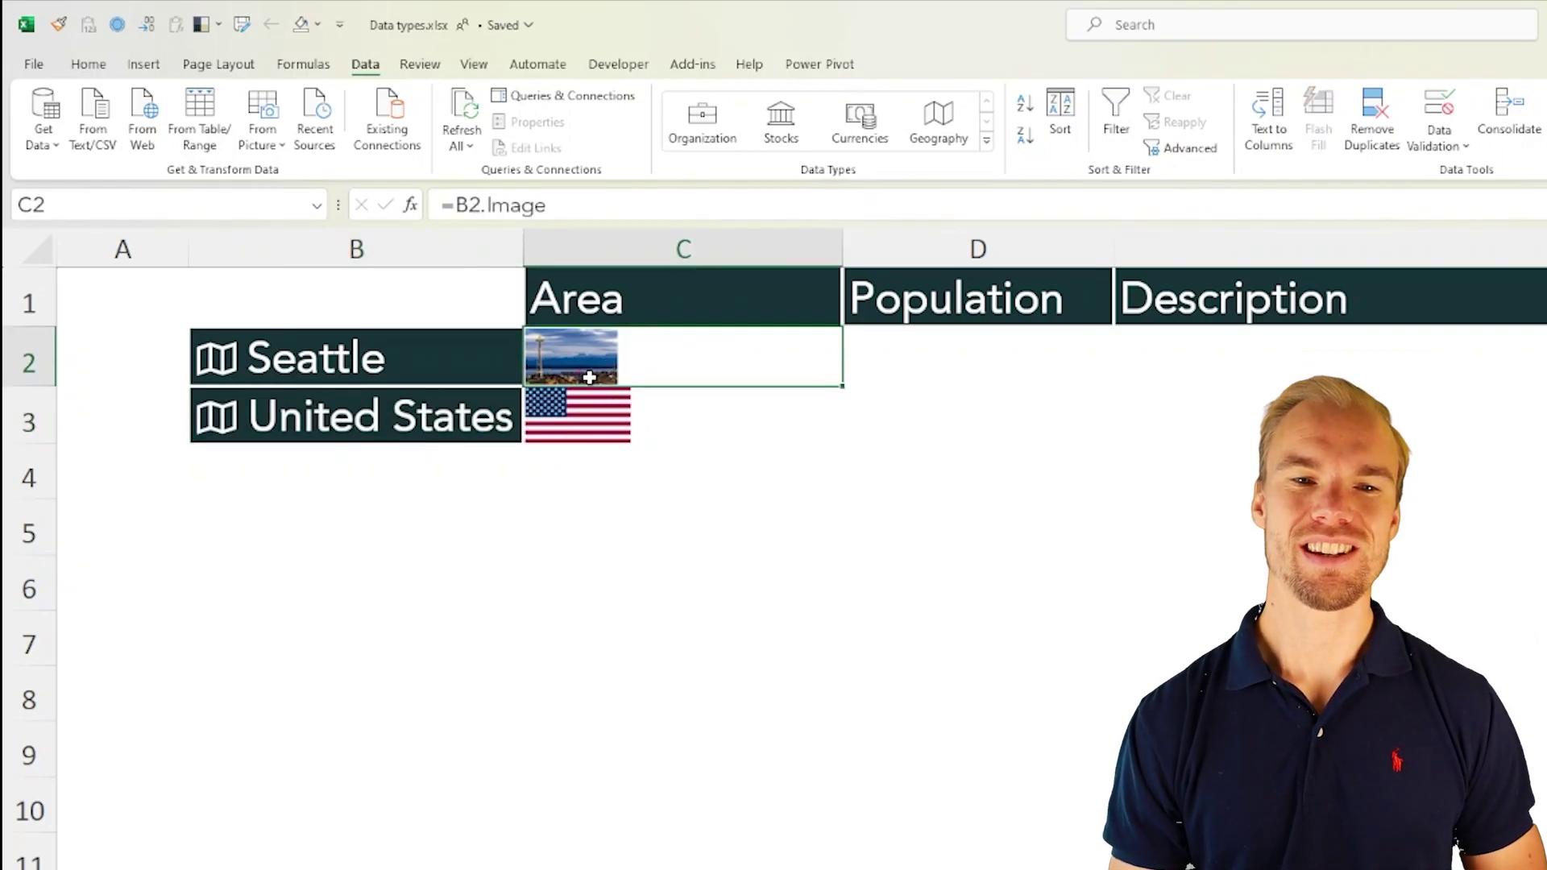
click(619, 413)
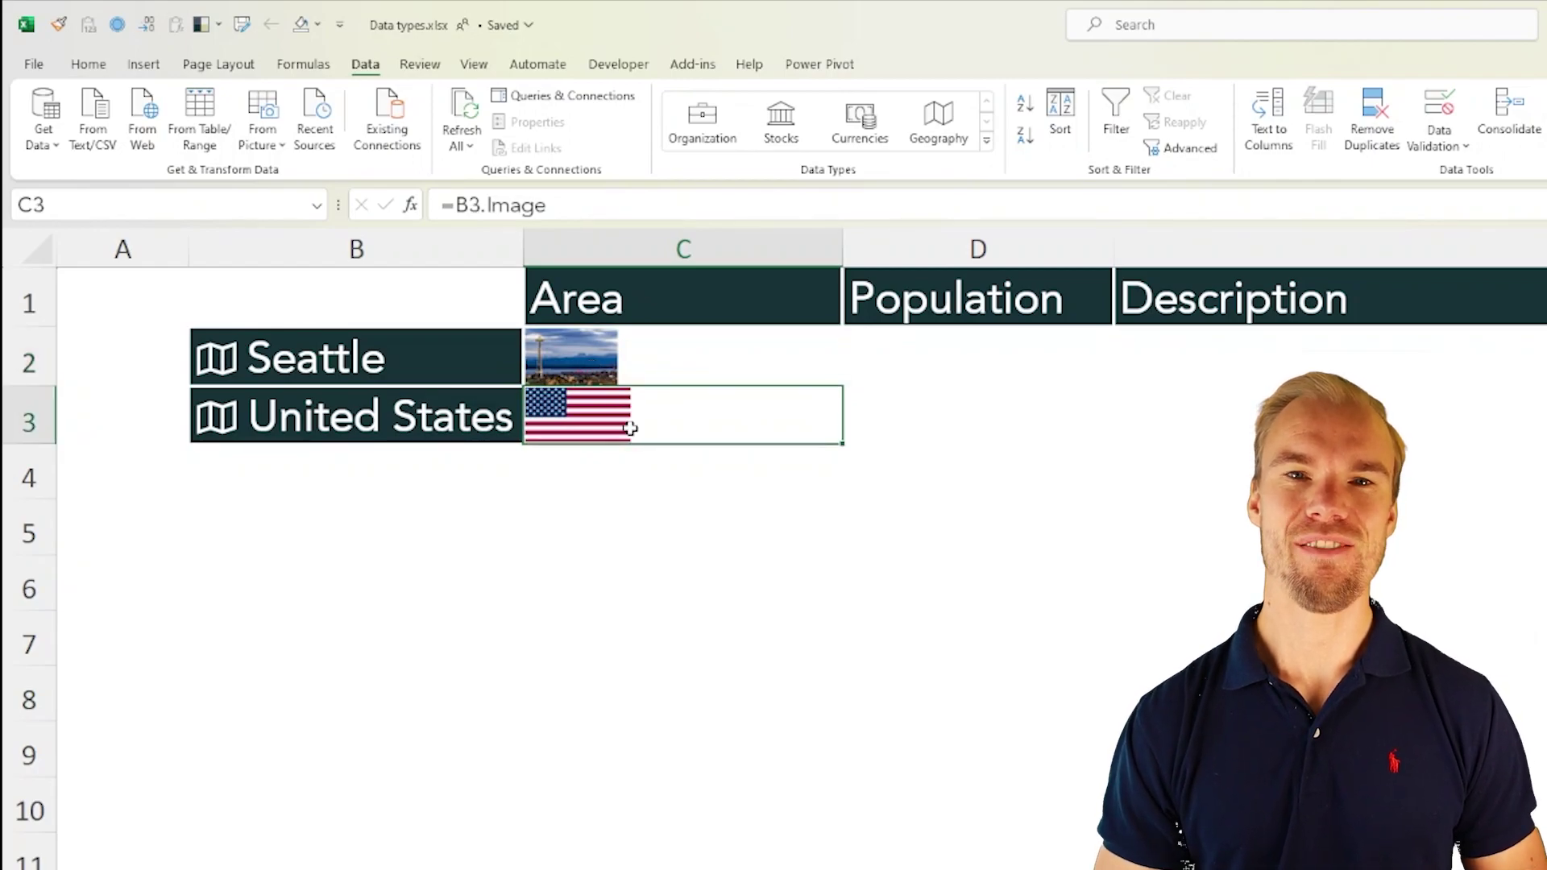